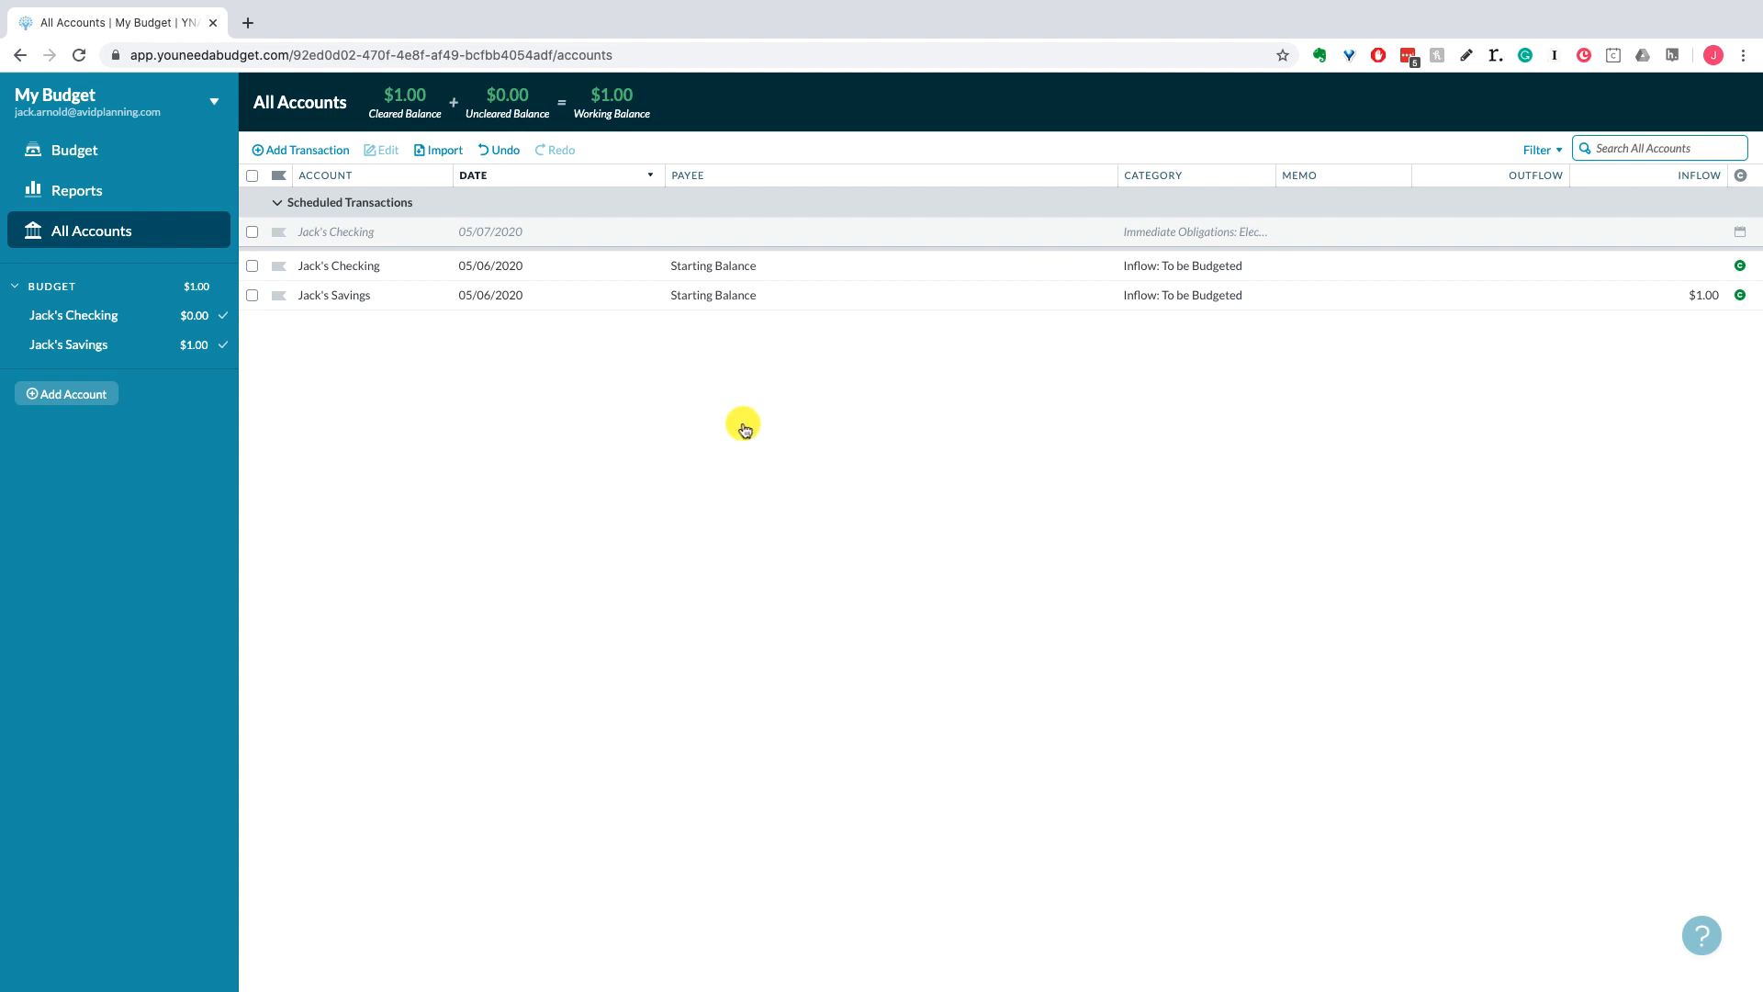
Step: Delete the scheduled 05/07/2020 Jack's Checking transaction, leaving only the two Starting Balance entries
left_click(252, 231)
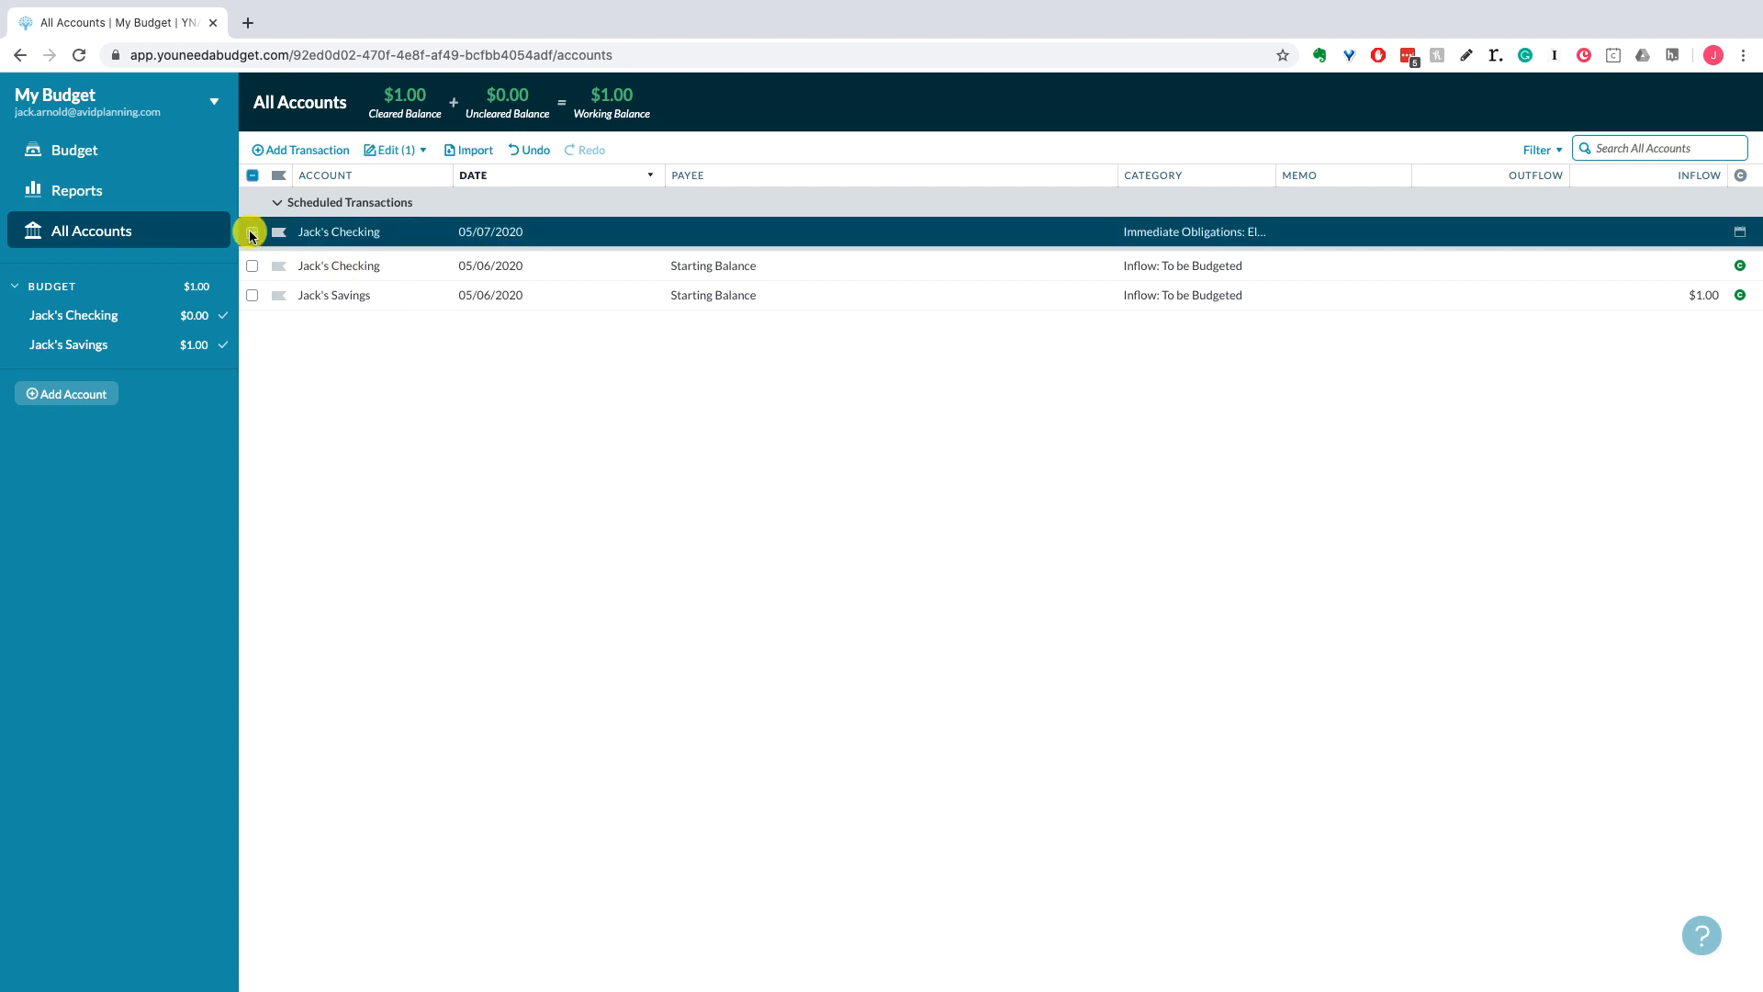
left_click(394, 150)
left_click(329, 462)
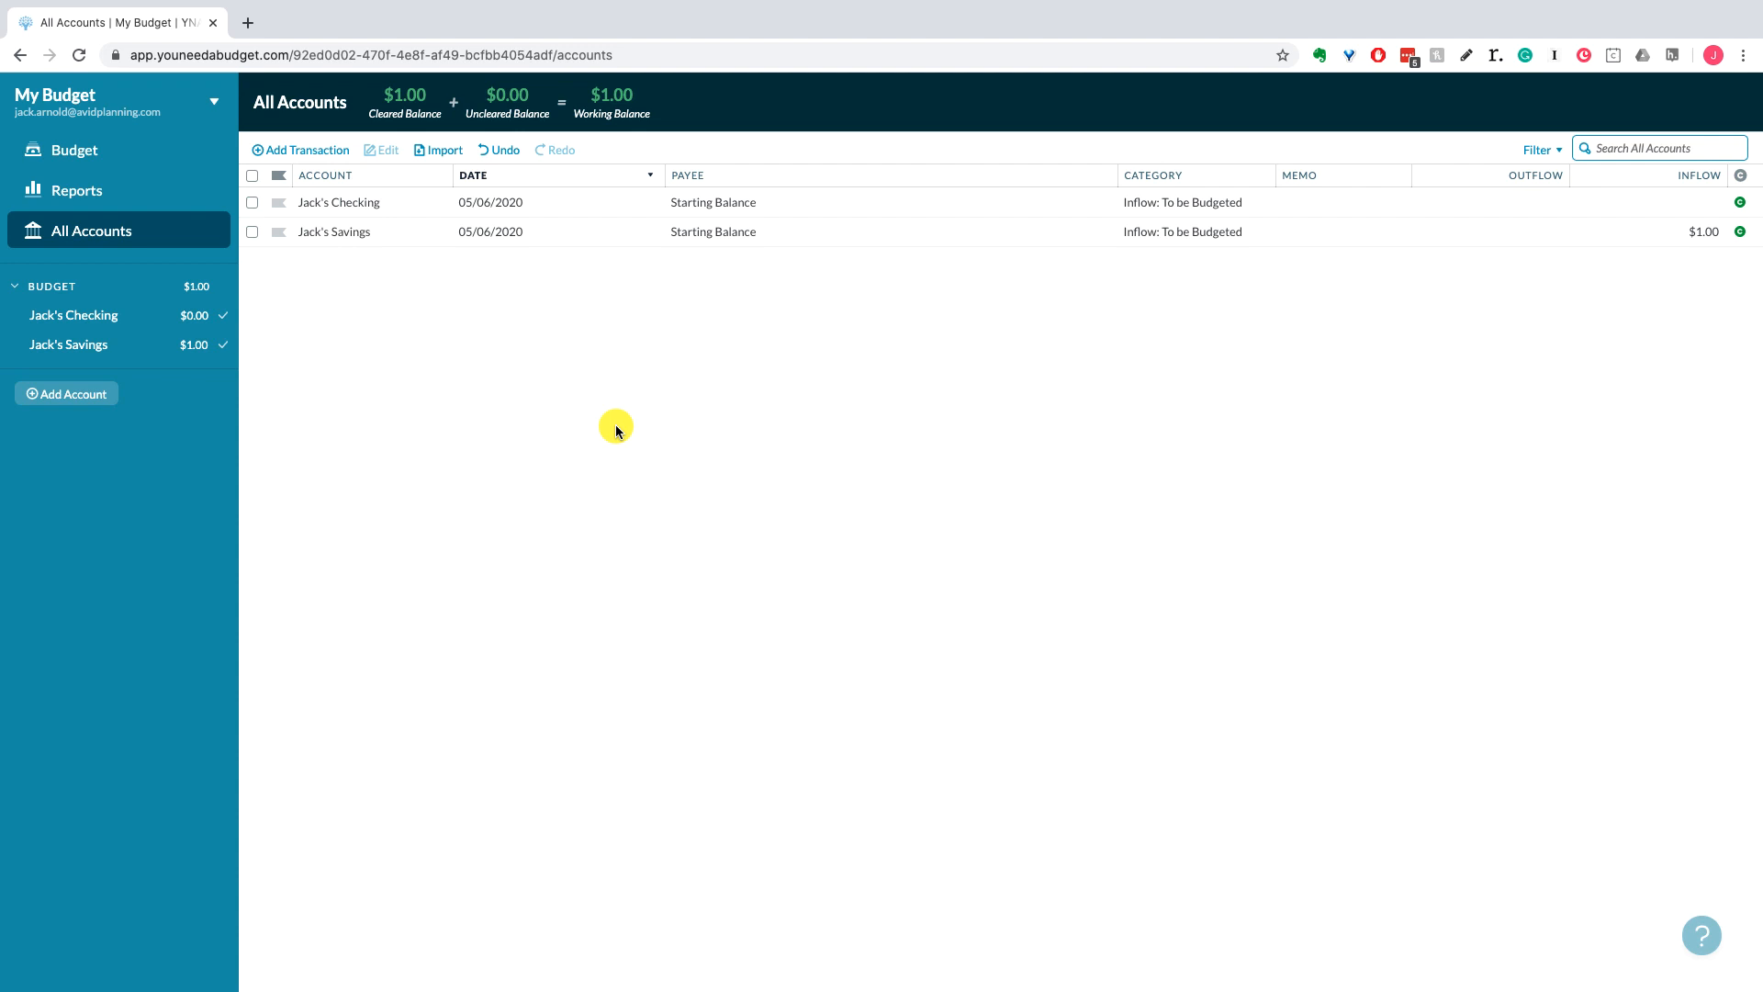
Step: Start a new linked-account bank connection and agree to Plaid's terms
left_click(73, 393)
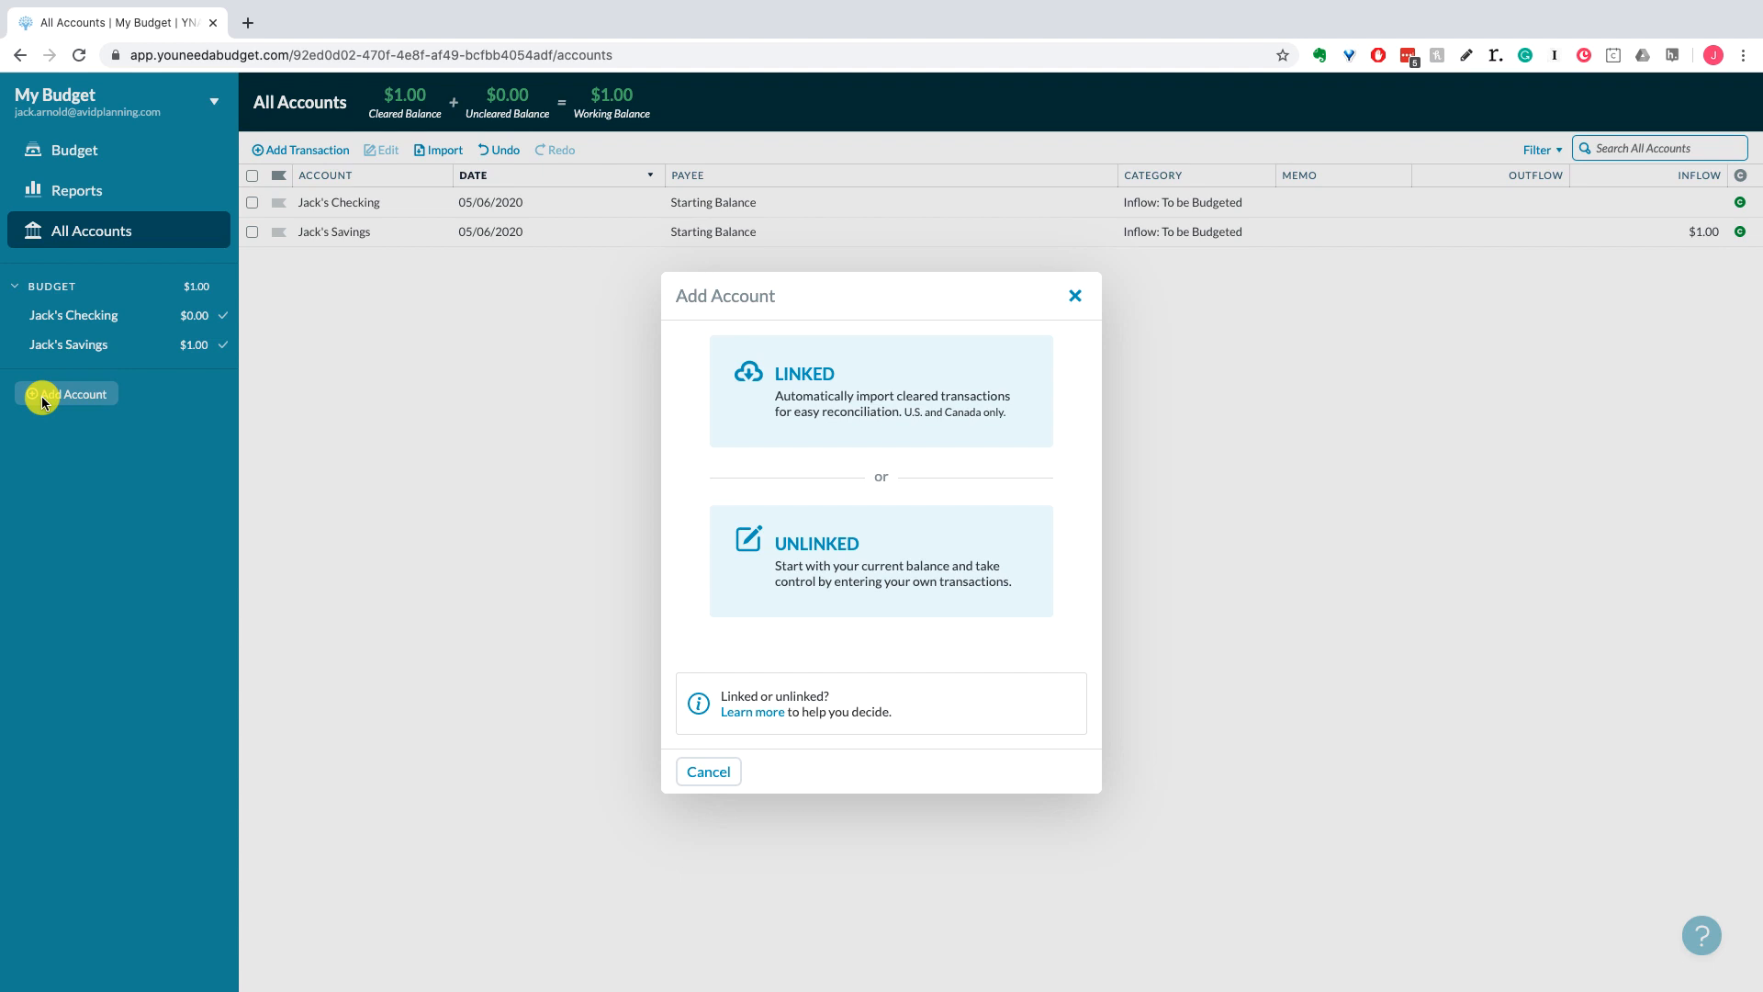
left_click(842, 396)
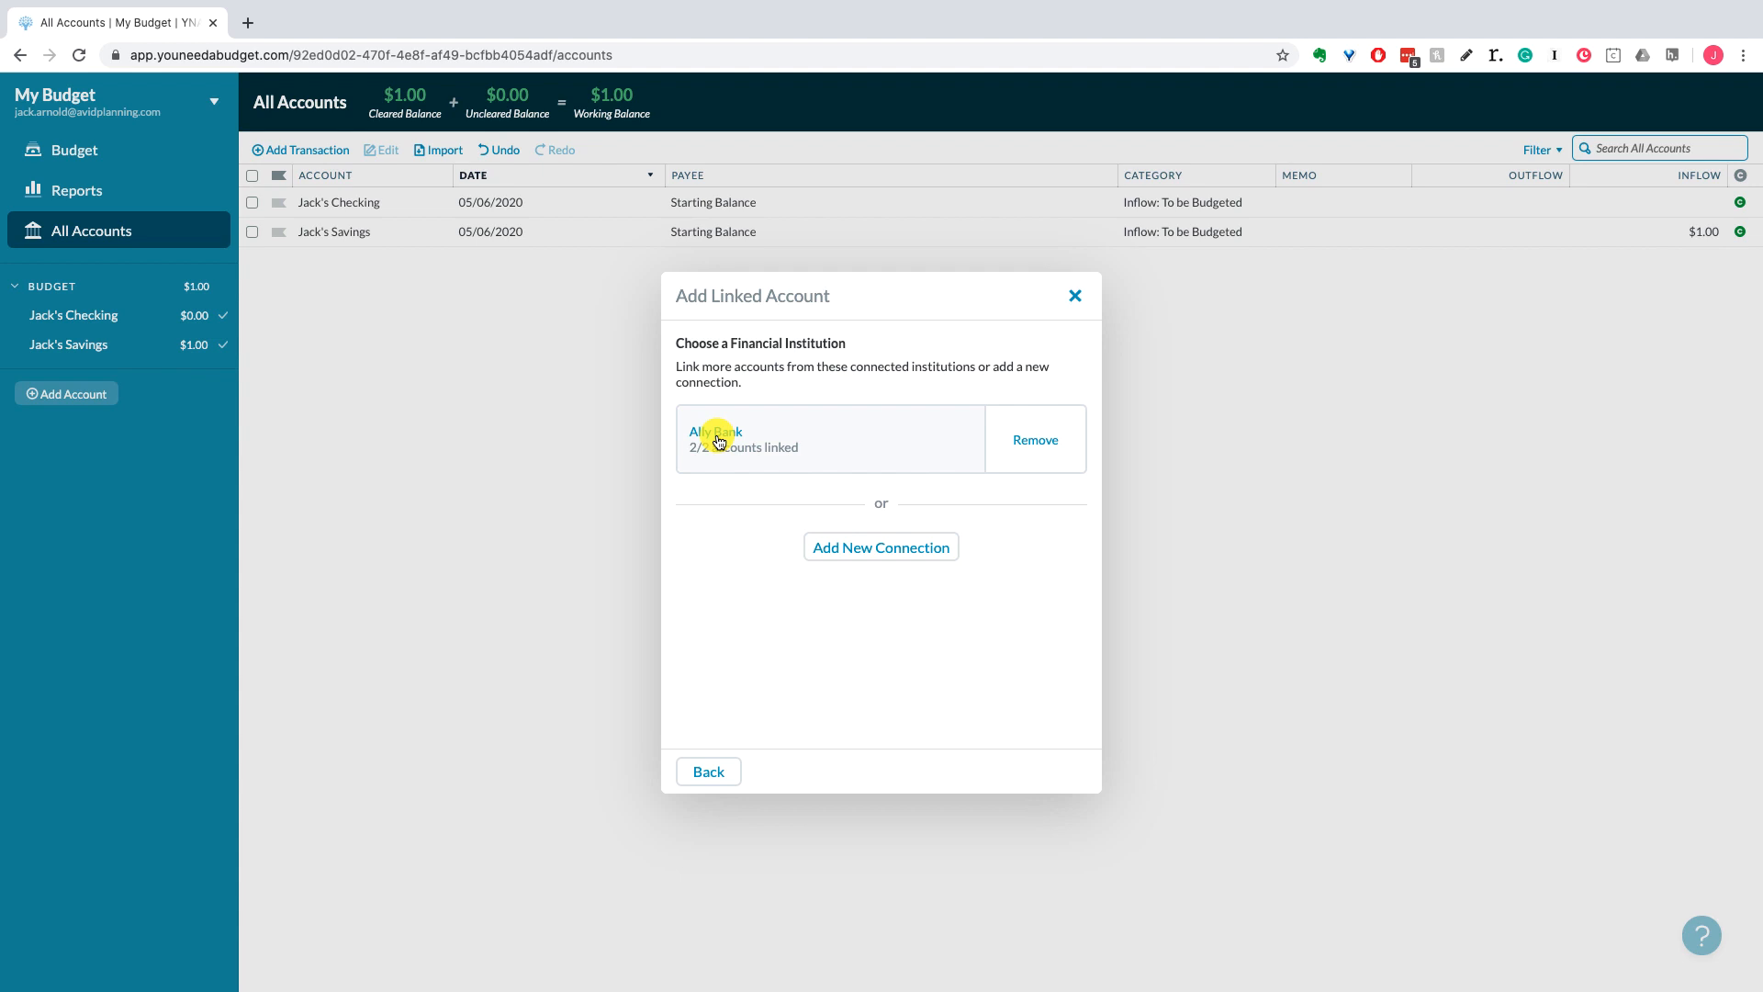
left_click(884, 549)
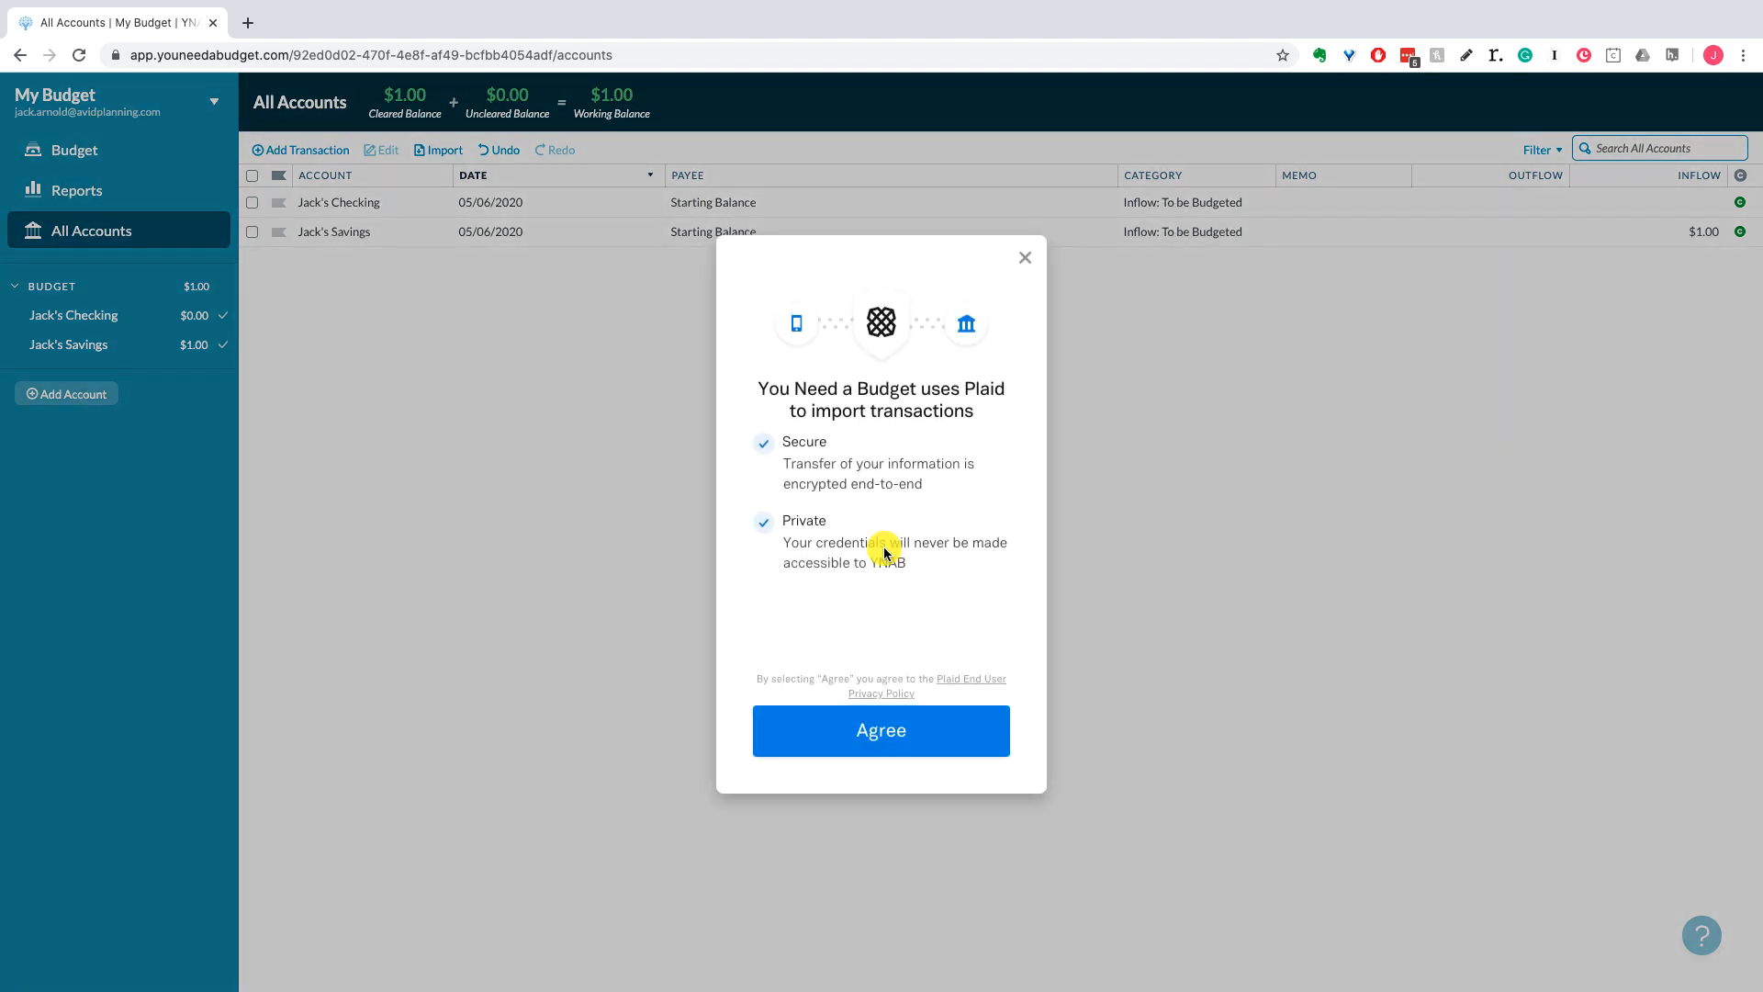
left_click(880, 731)
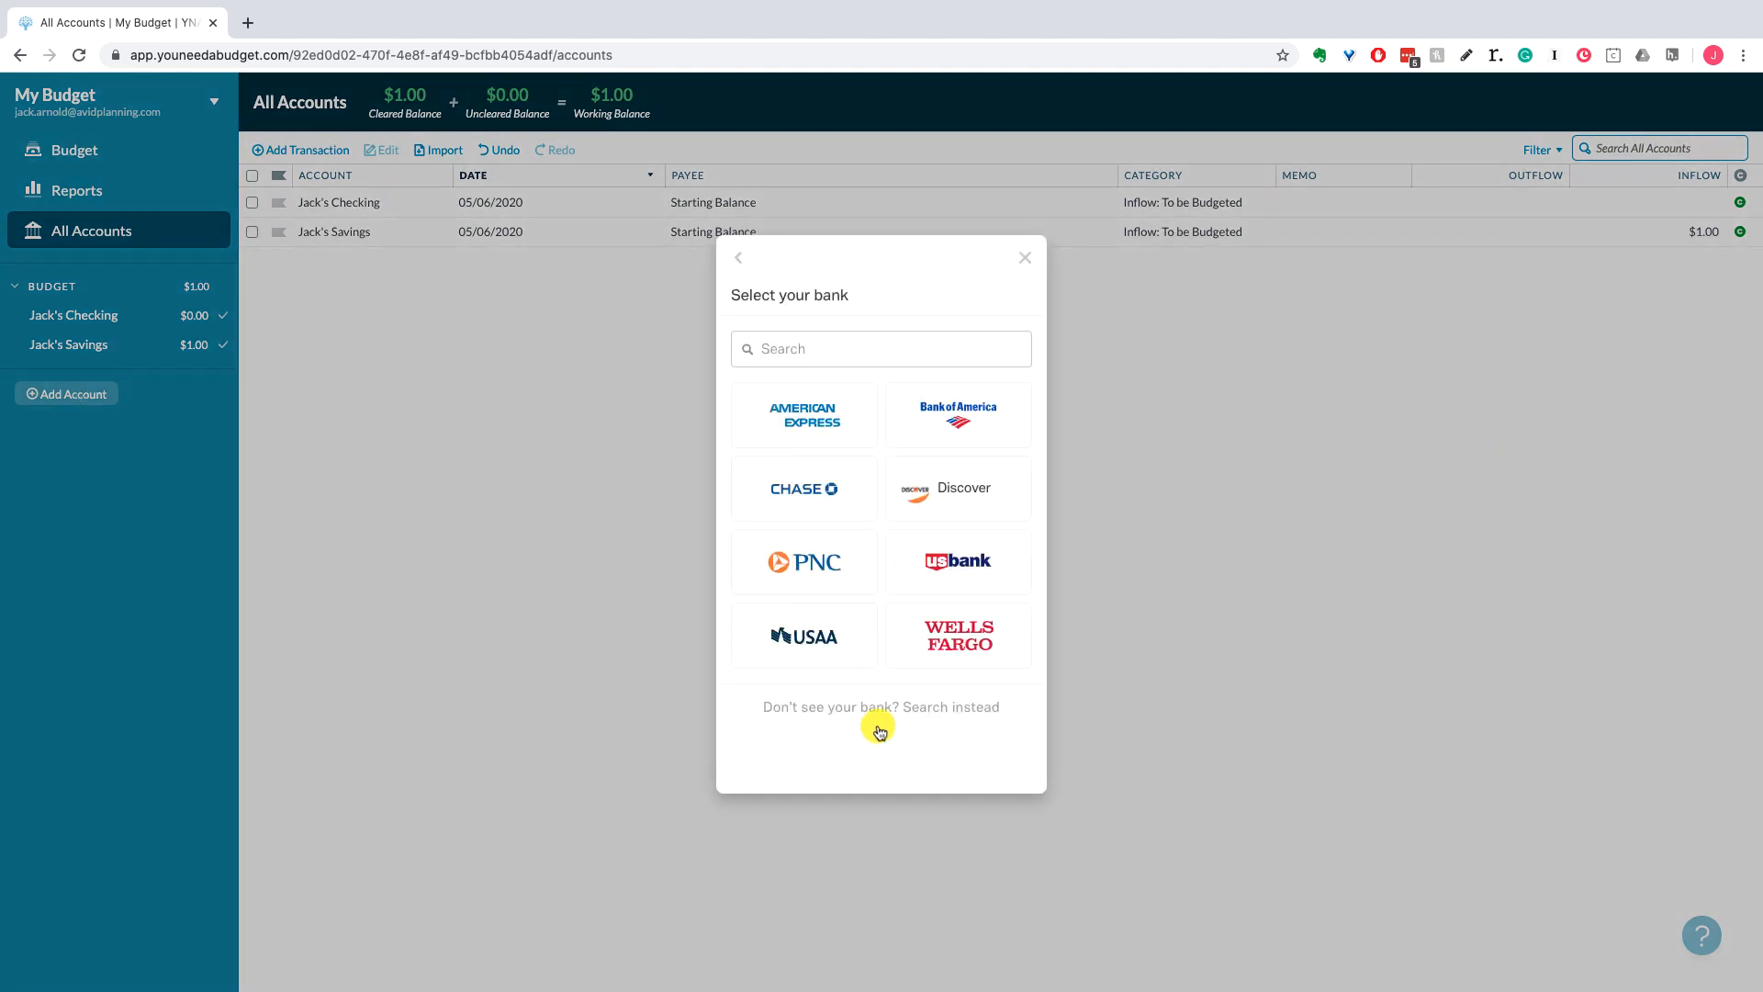
Step: Choose Chase as the bank and enter the online banking user ID
left_click(804, 496)
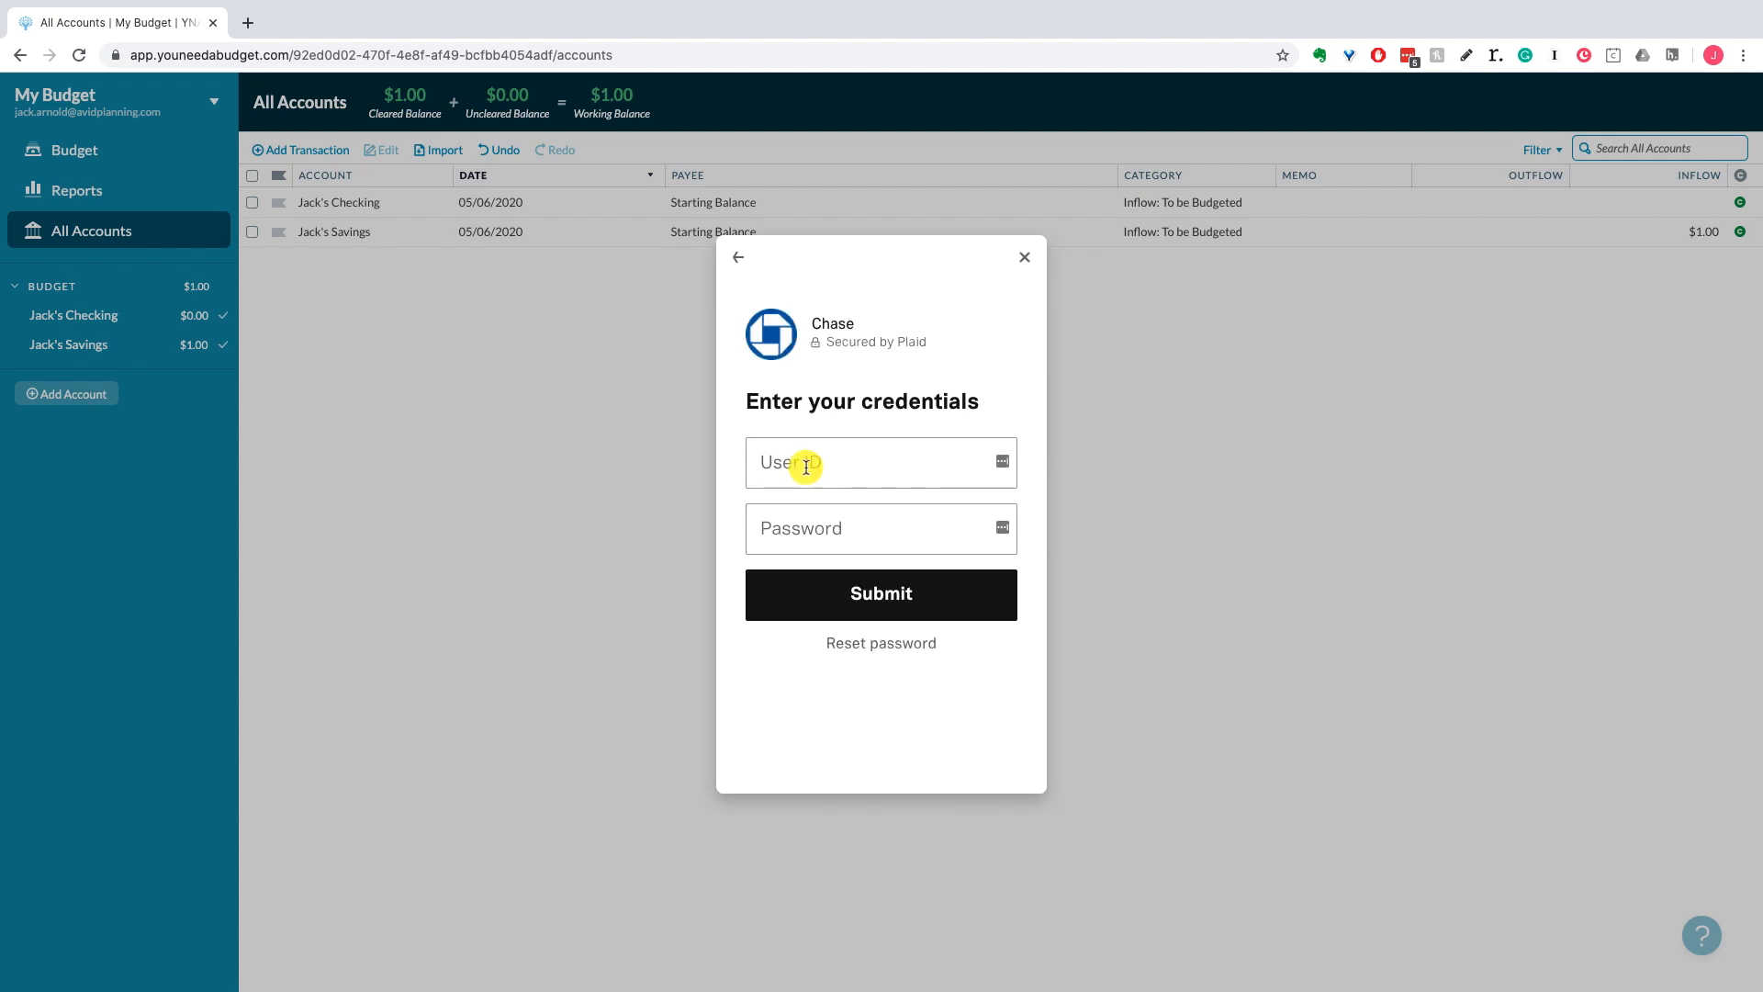
left_click(806, 465)
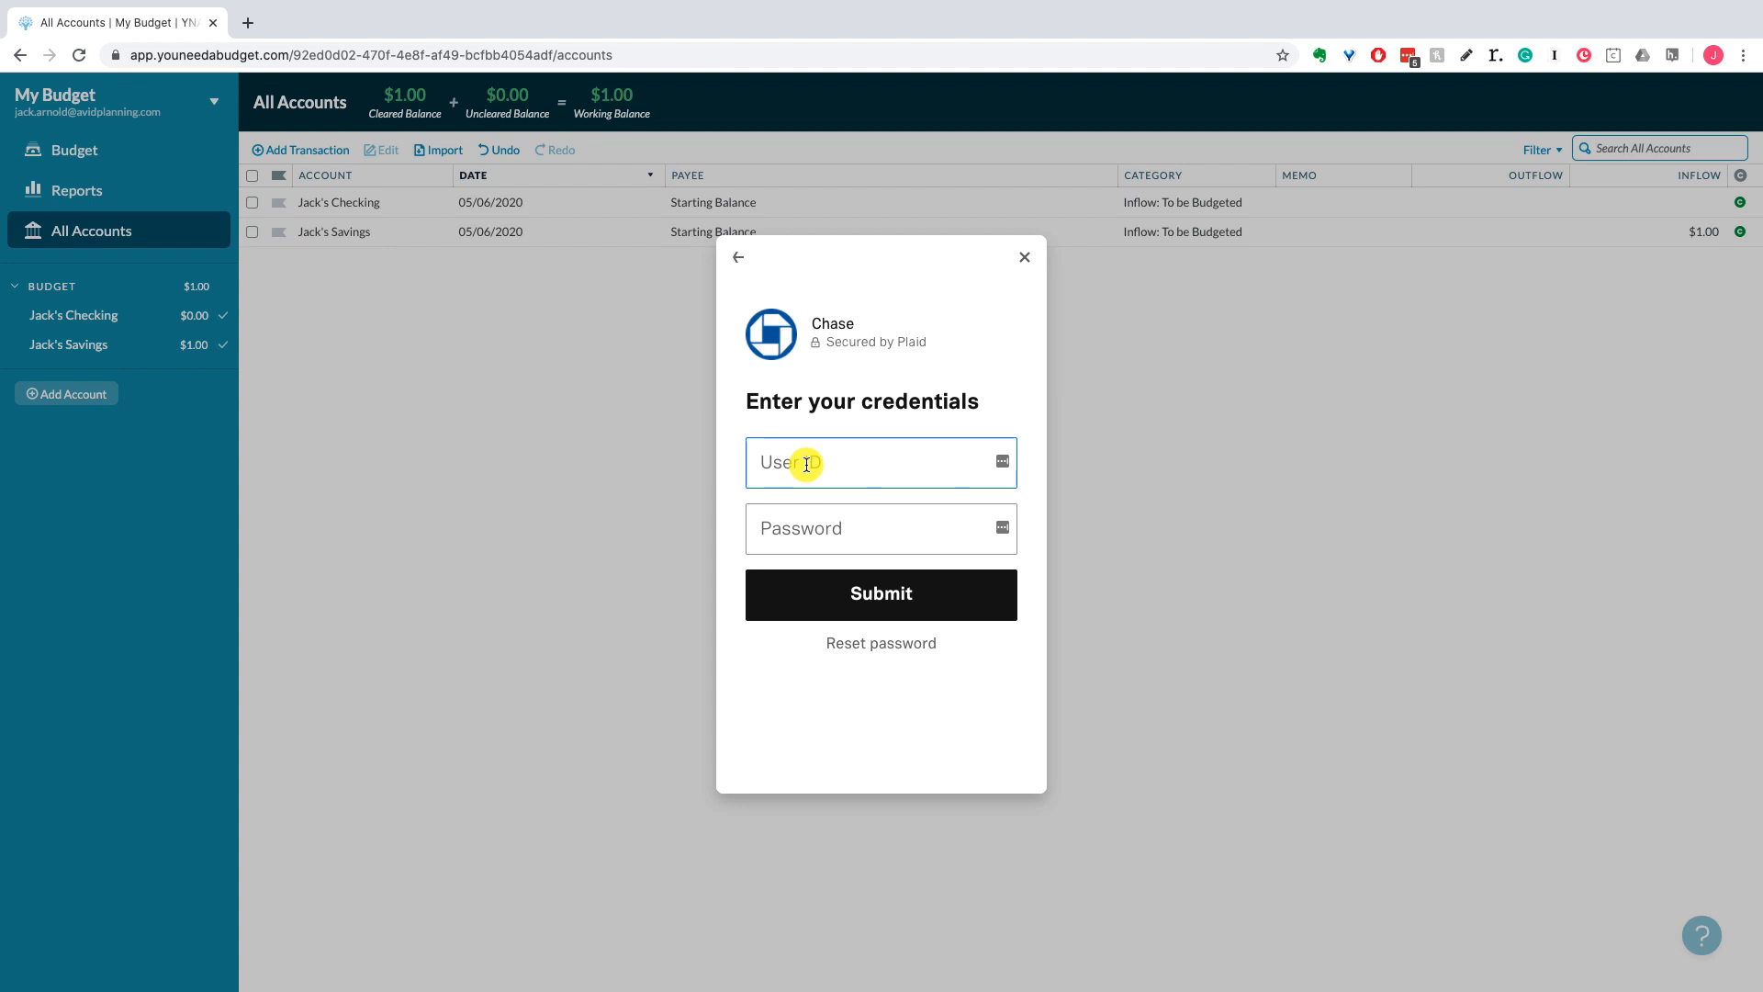
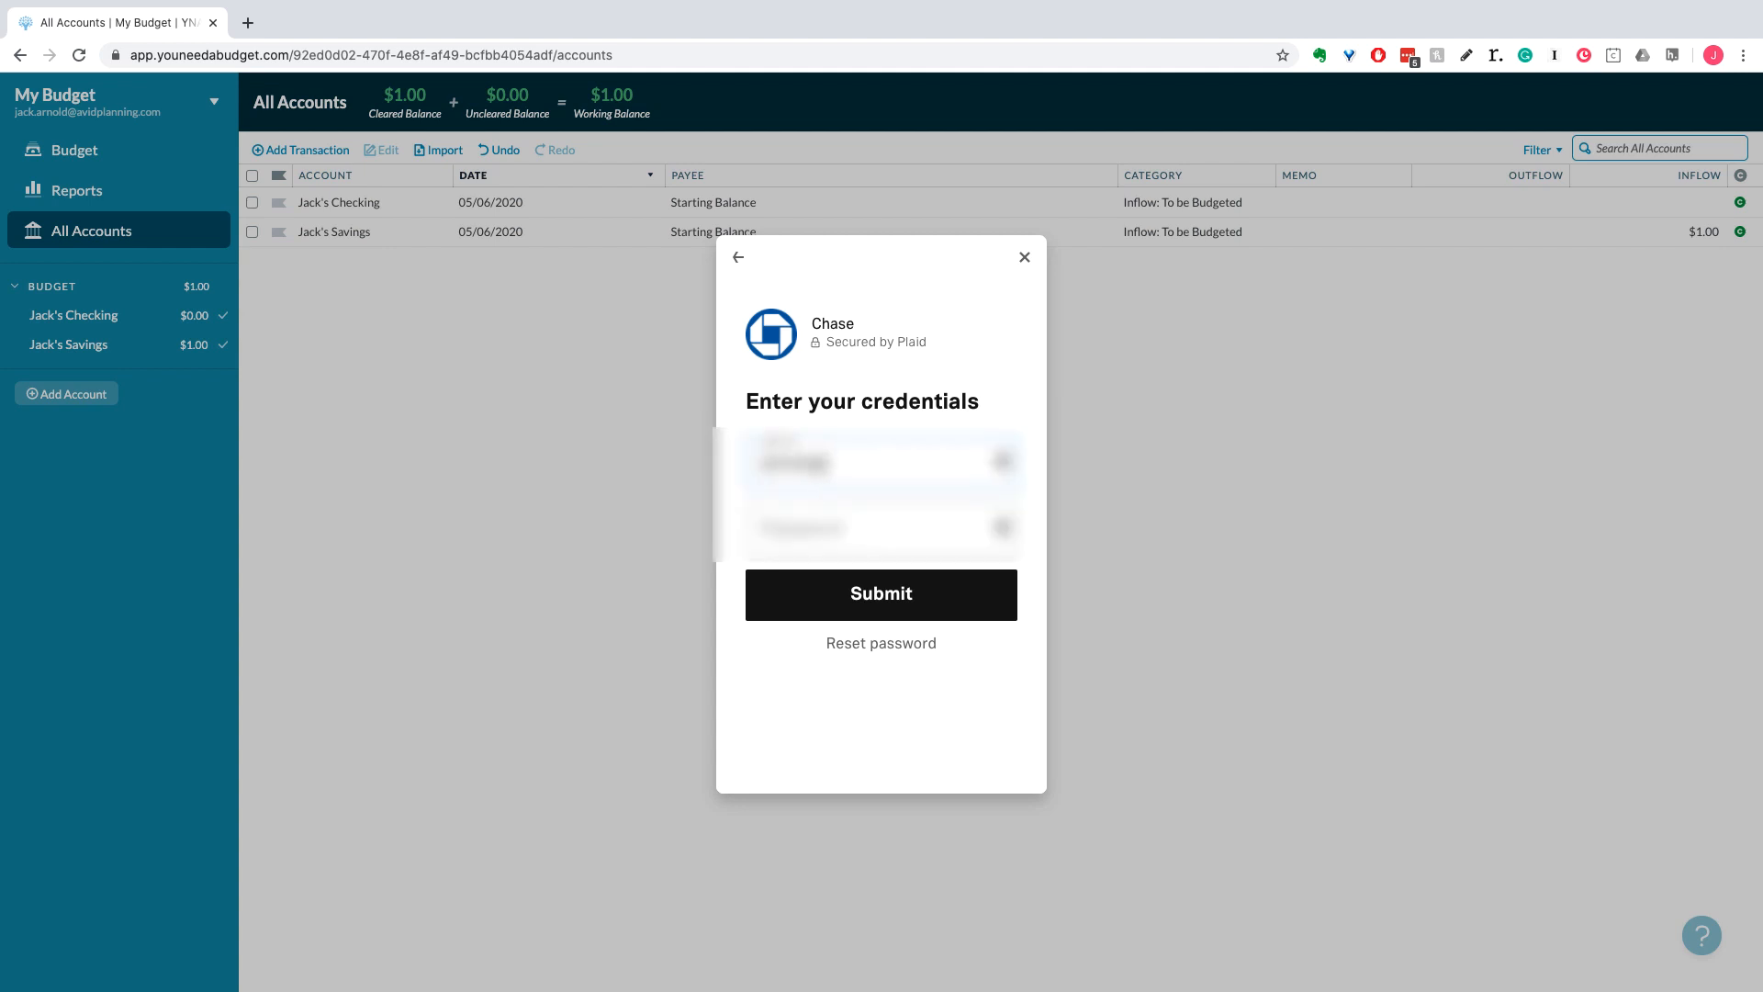
Step: Copy the saved Chase password from LastPass, paste it and submit the sign-in
left_click(1407, 57)
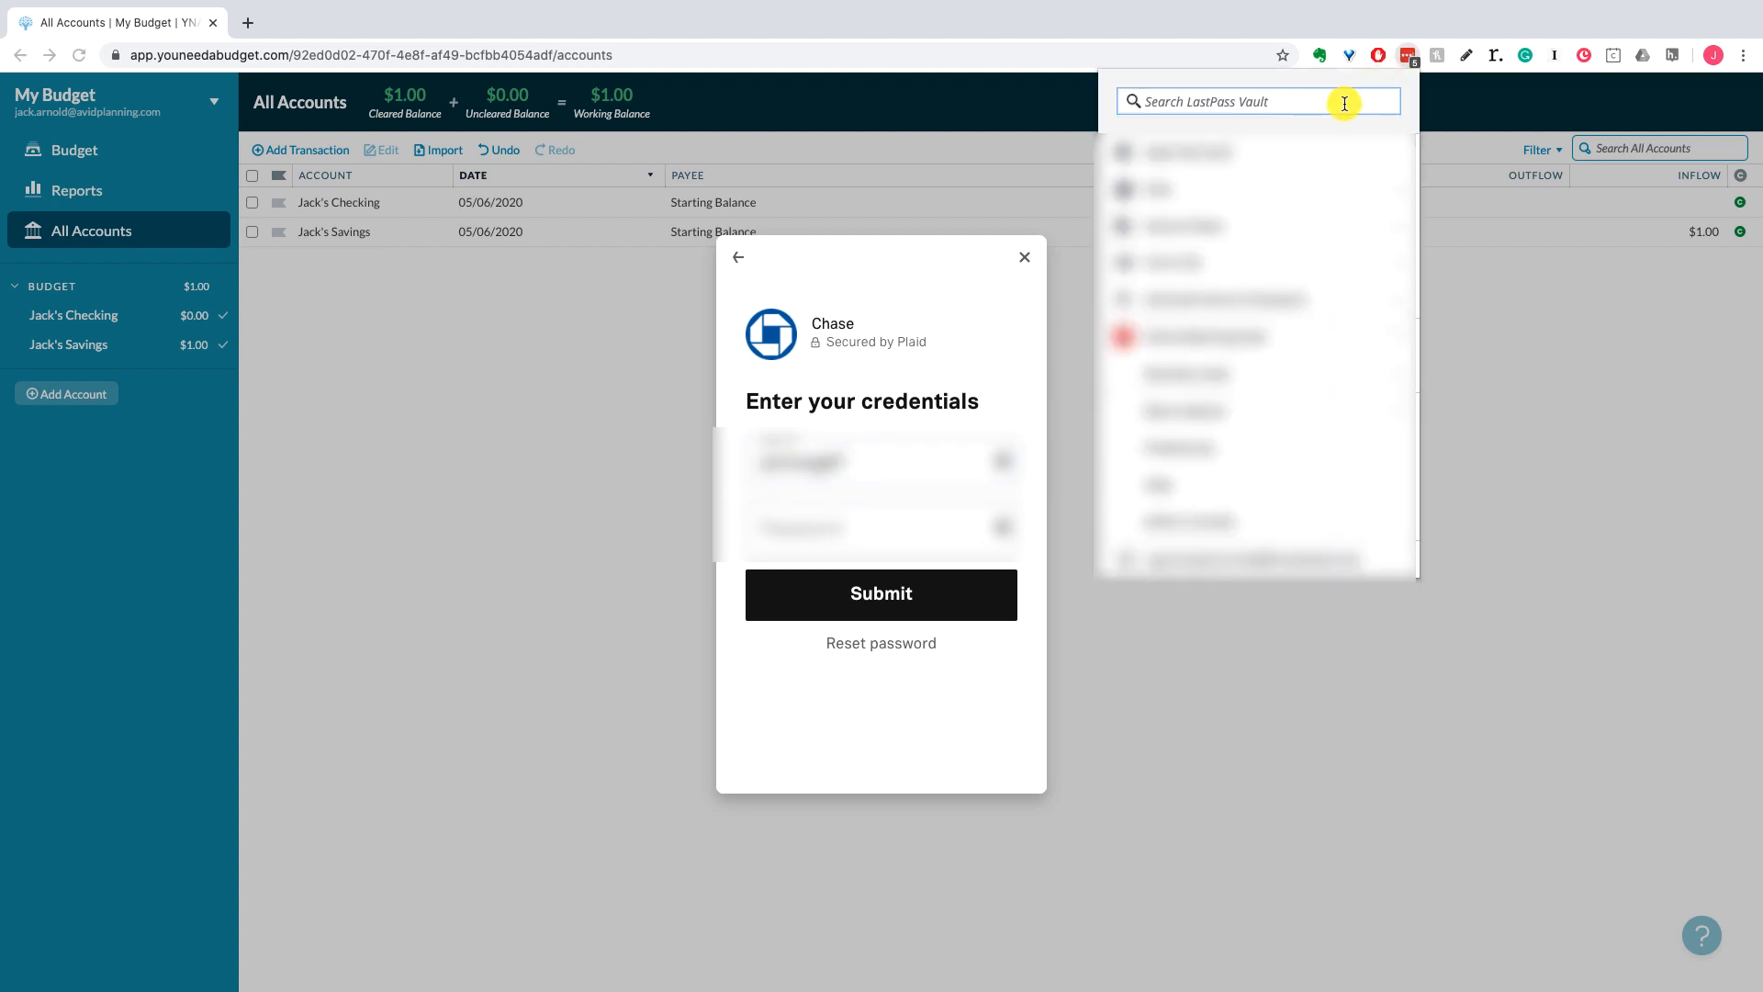
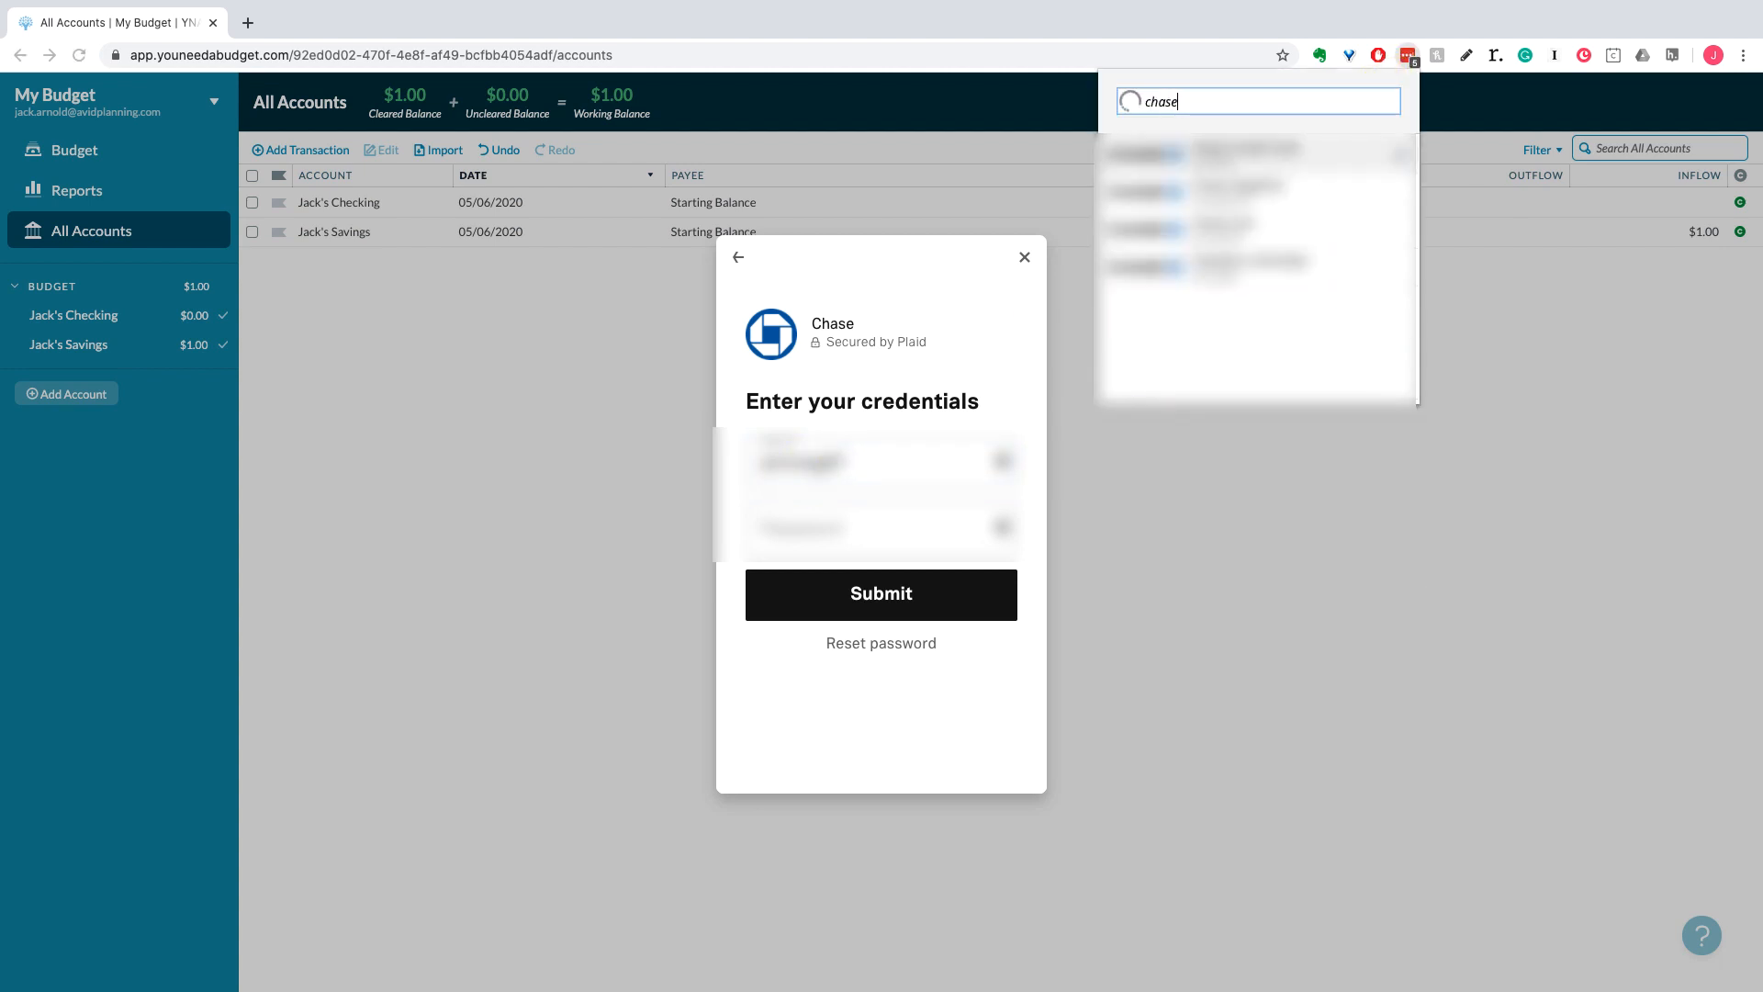
left_click(1394, 265)
left_click(1213, 215)
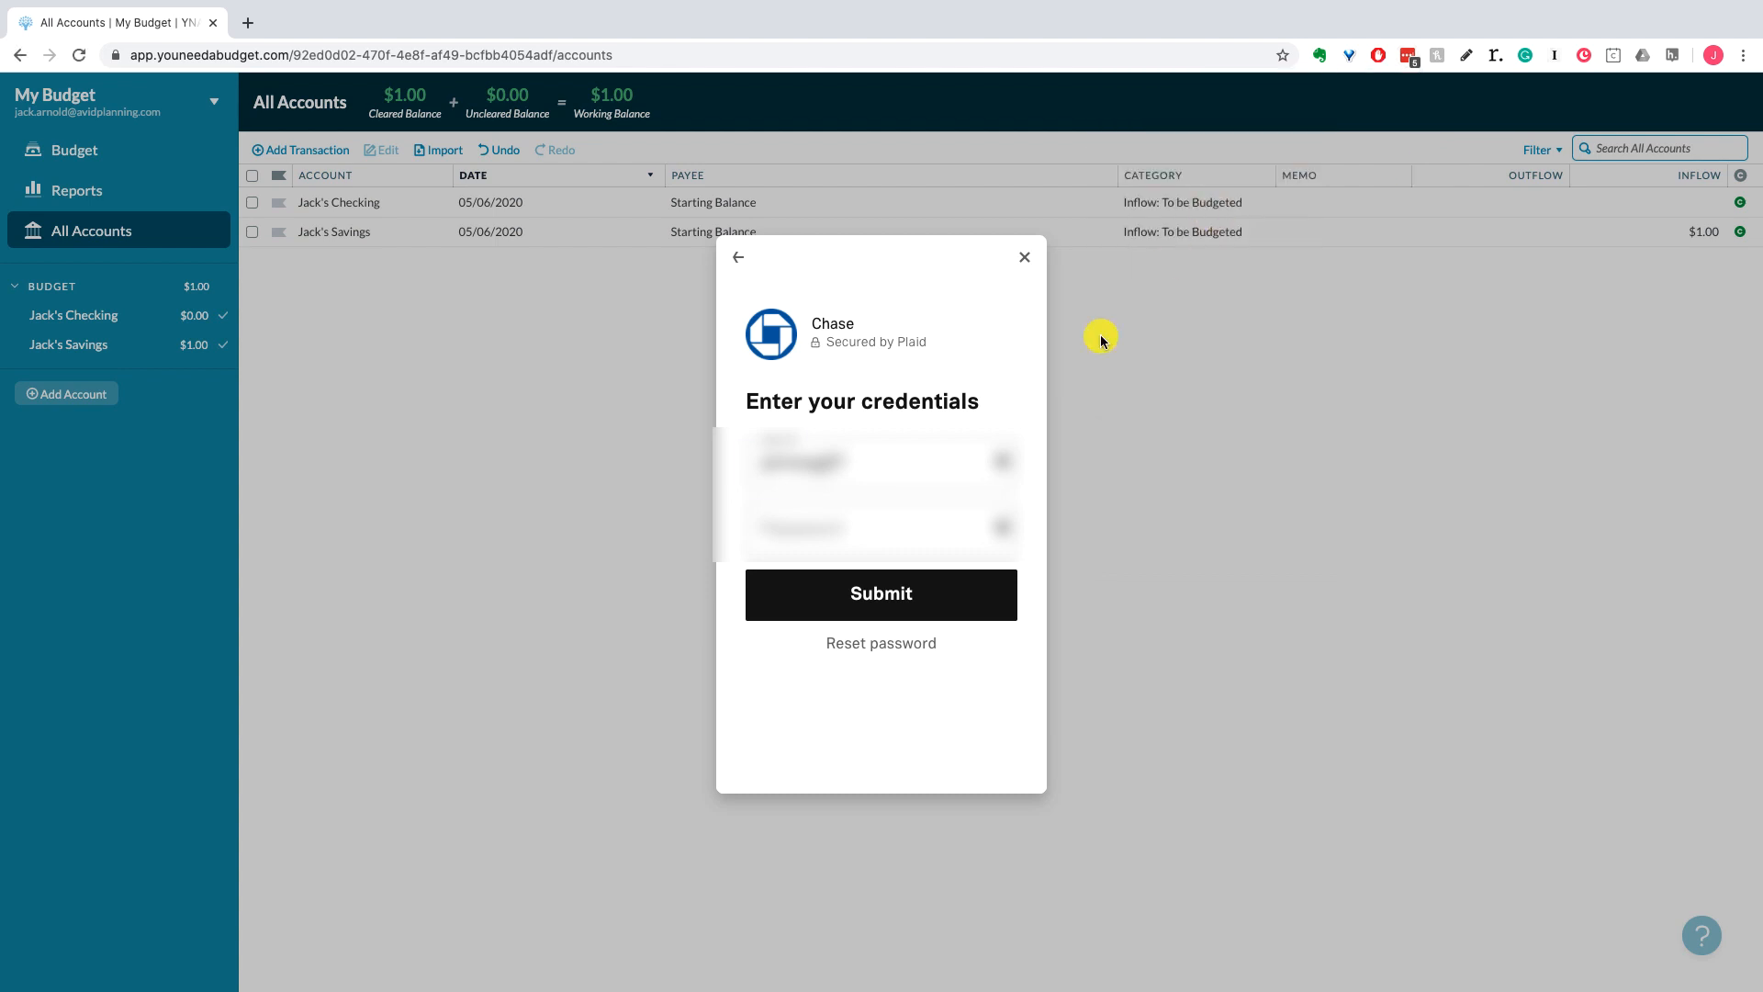
left_click(903, 520)
key("ctrl+v")
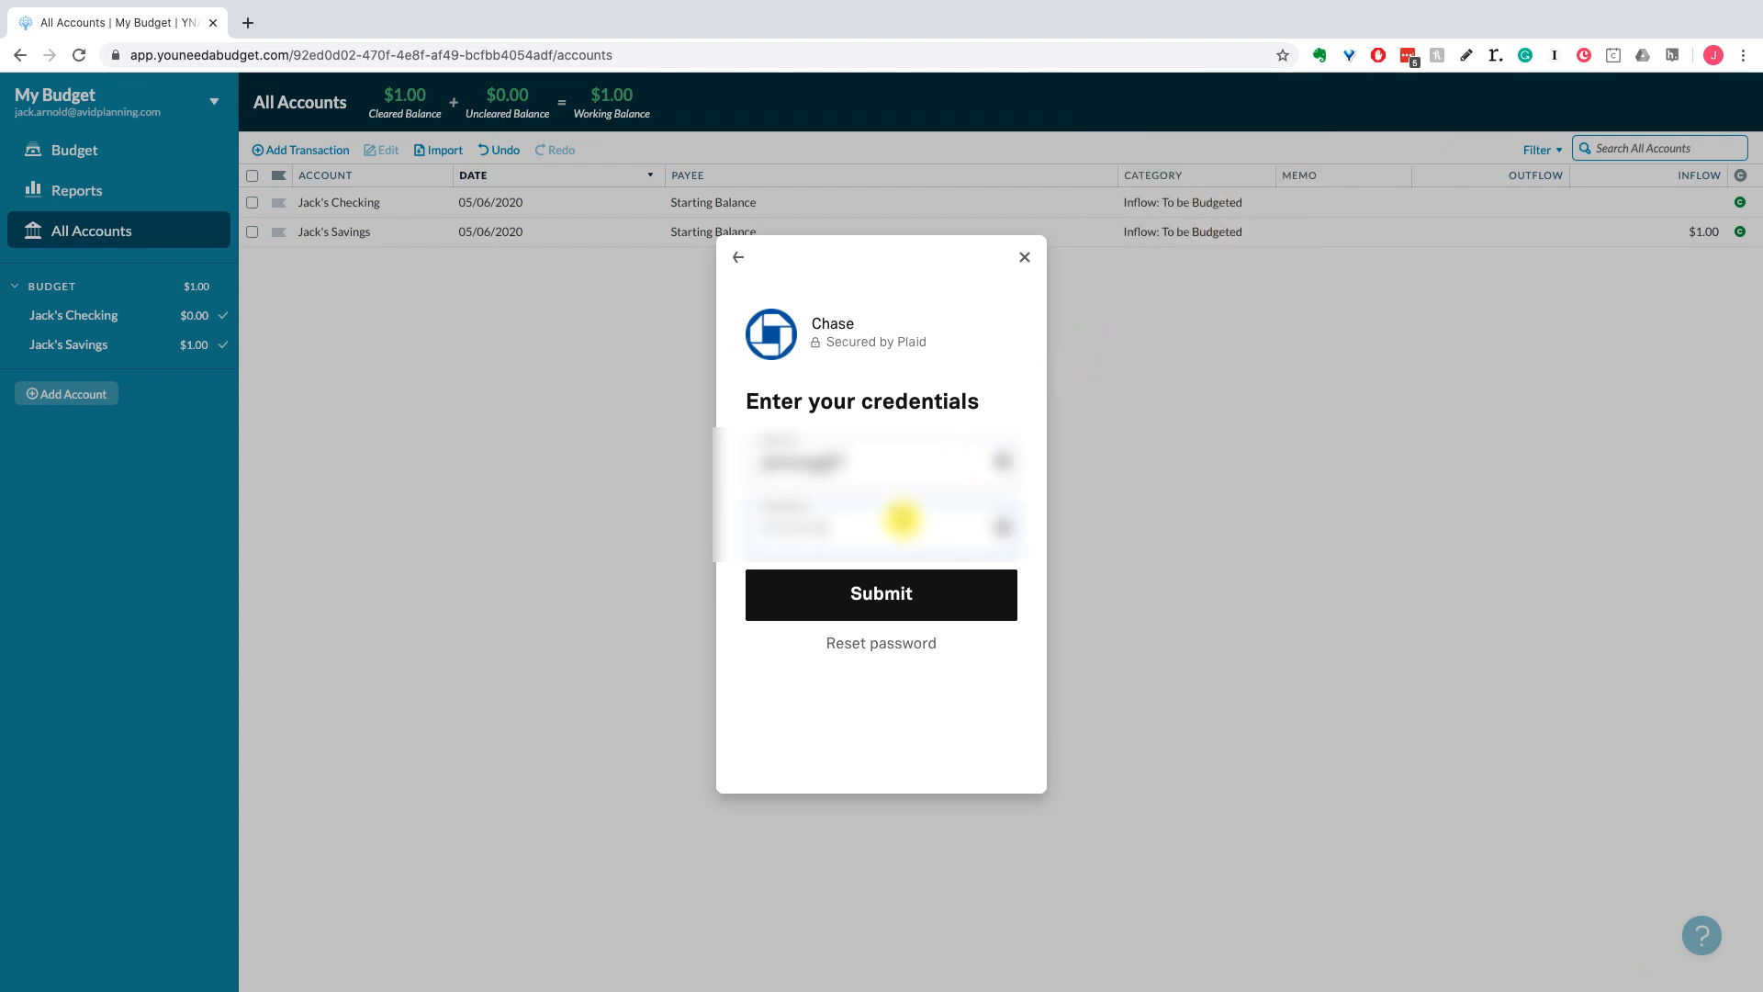
left_click(898, 597)
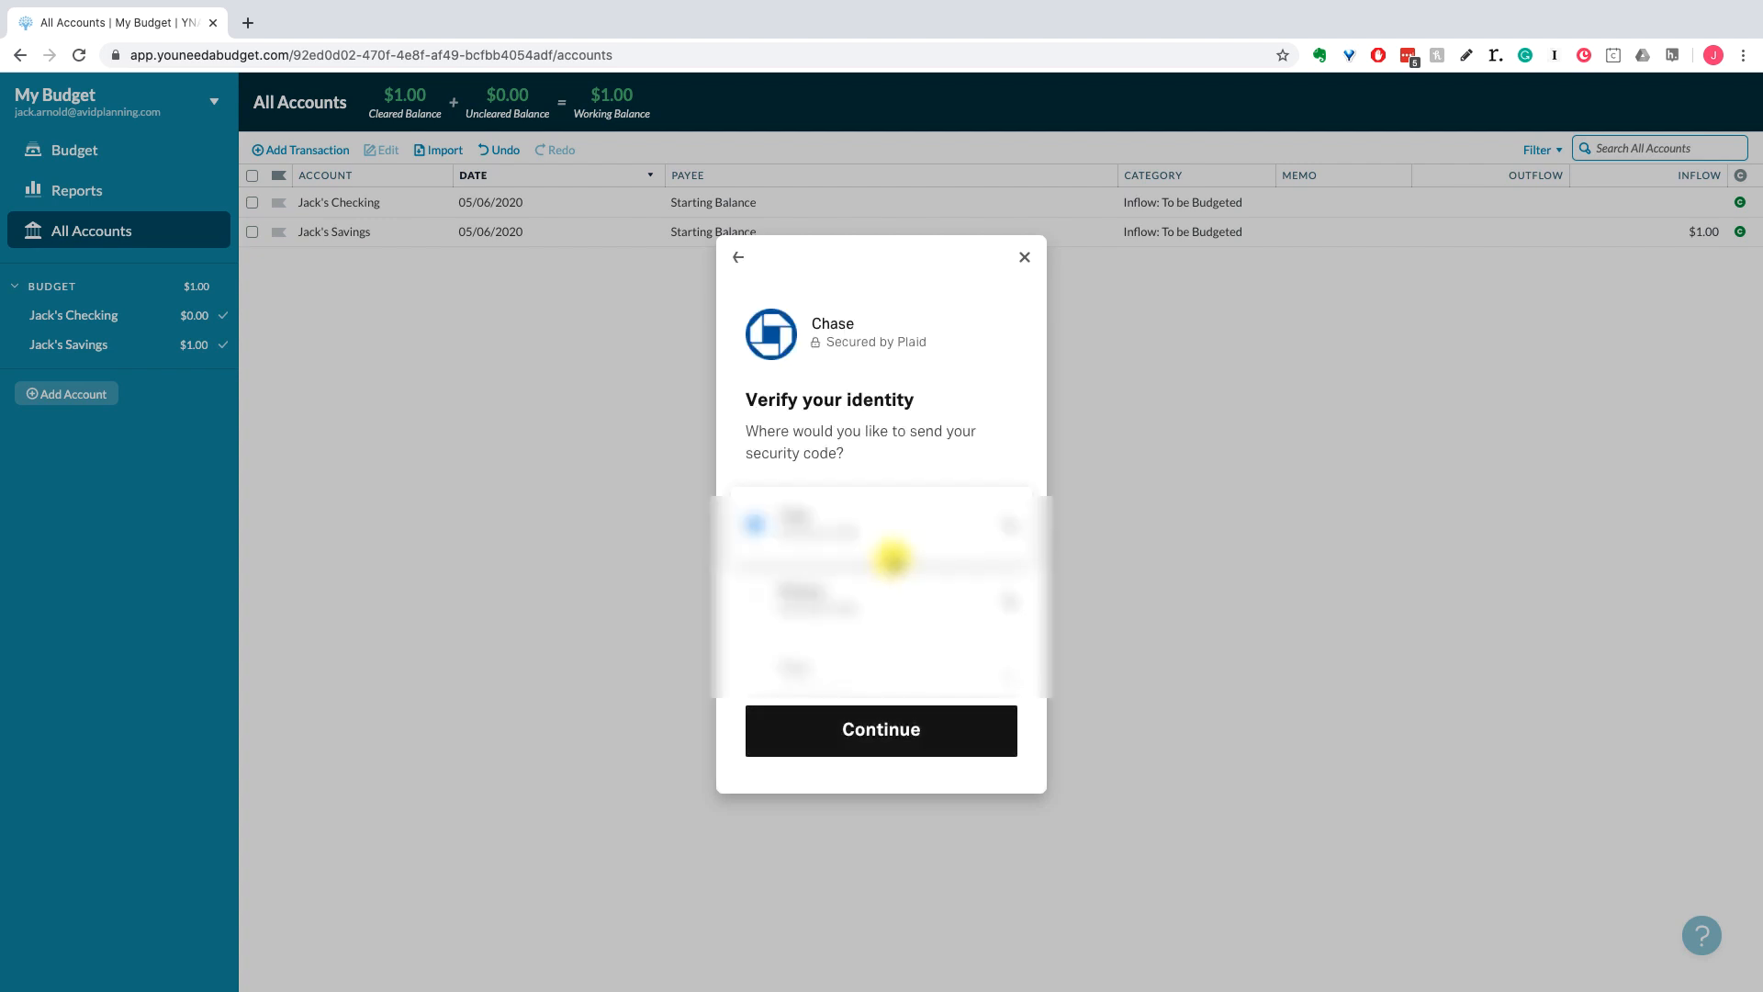
Step: Send the security code to the phone, then enter the received code and submit it
left_click(880, 768)
left_click(882, 728)
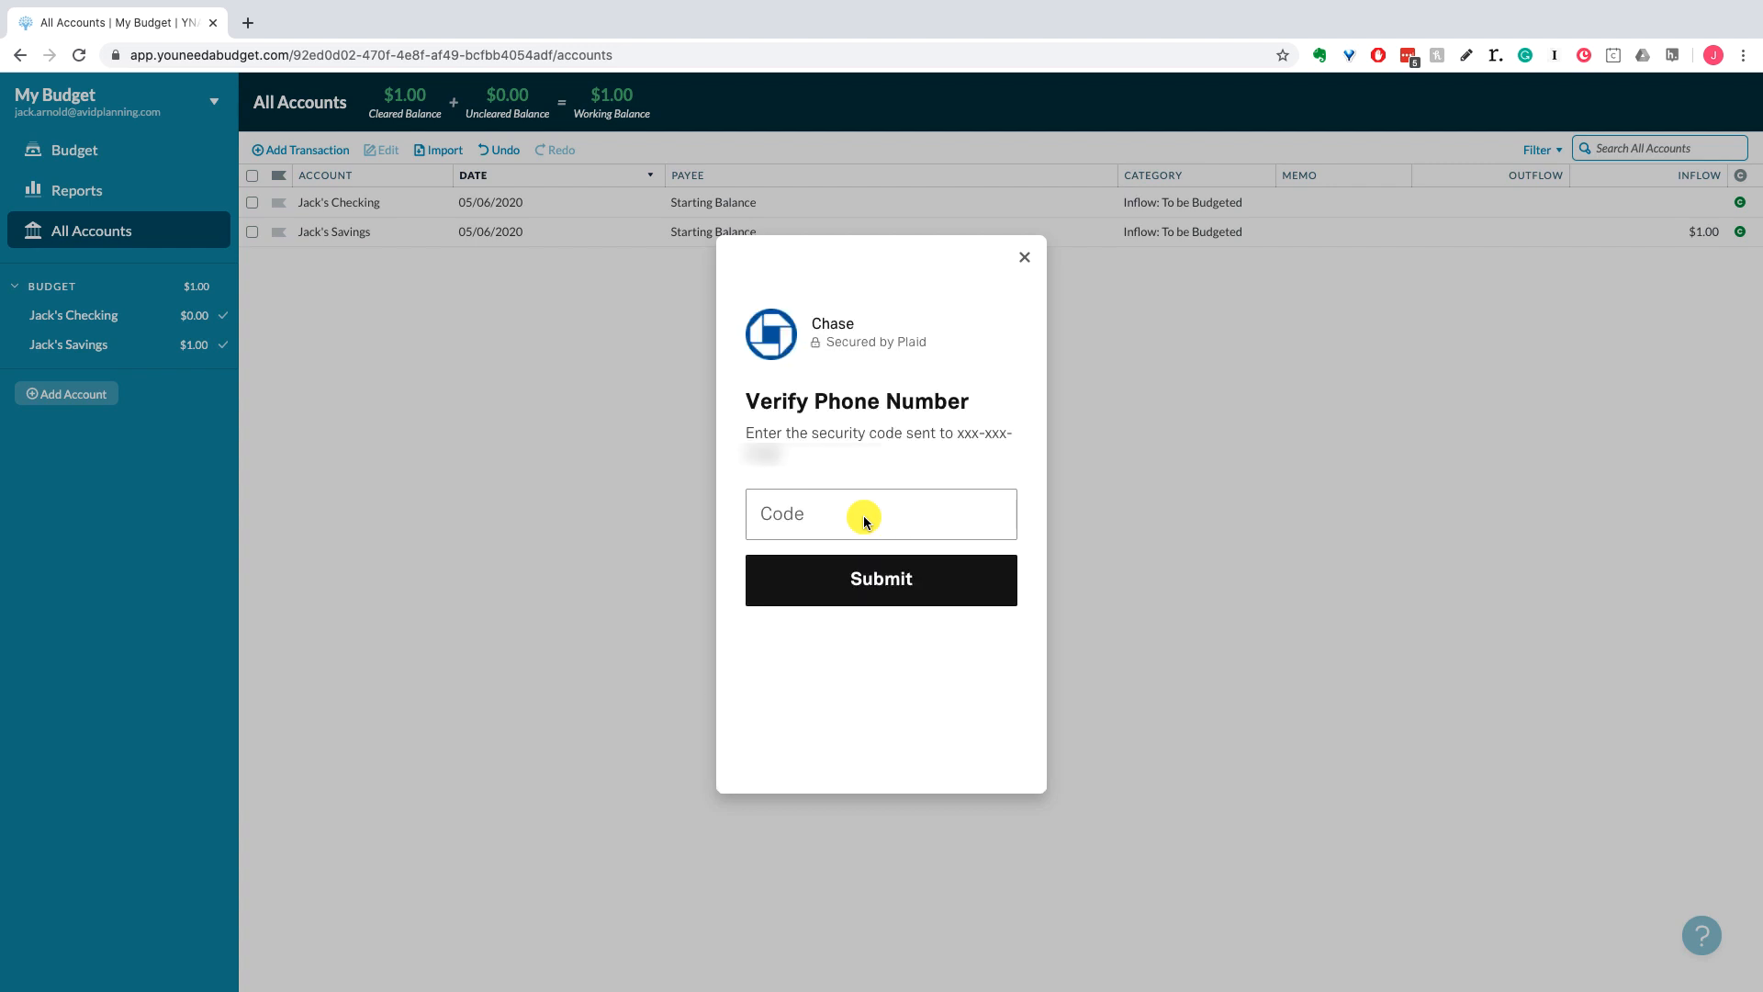
left_click(864, 516)
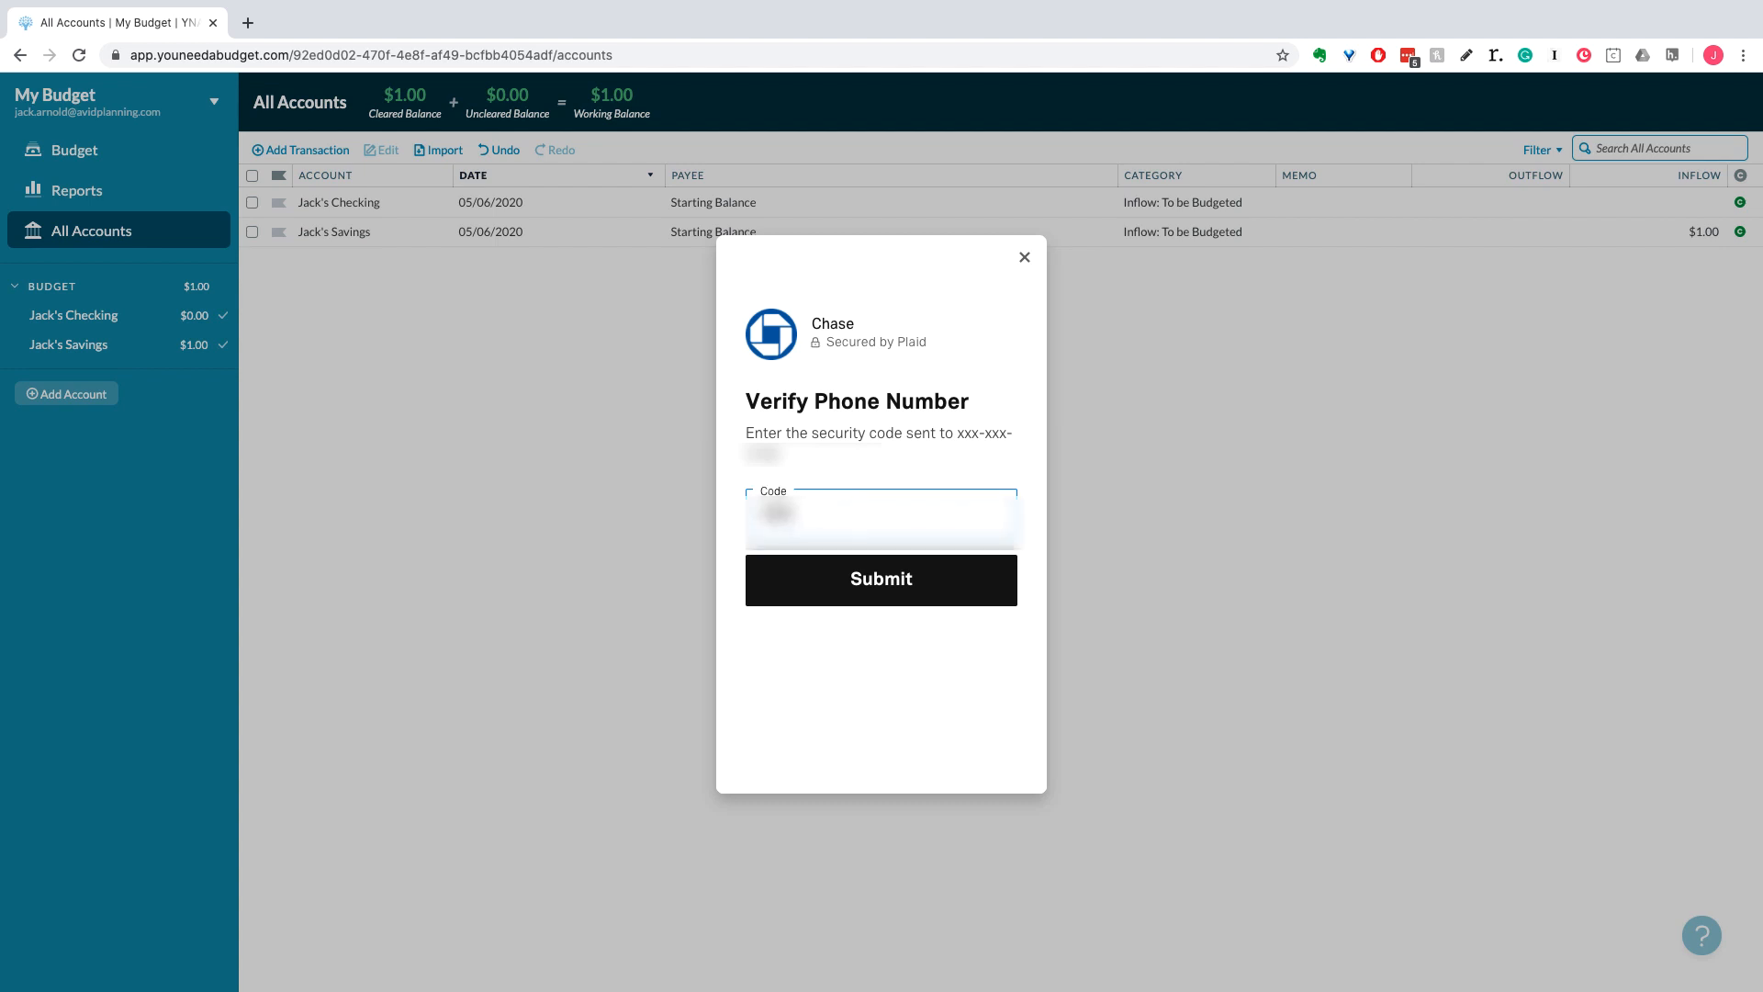
left_click(867, 595)
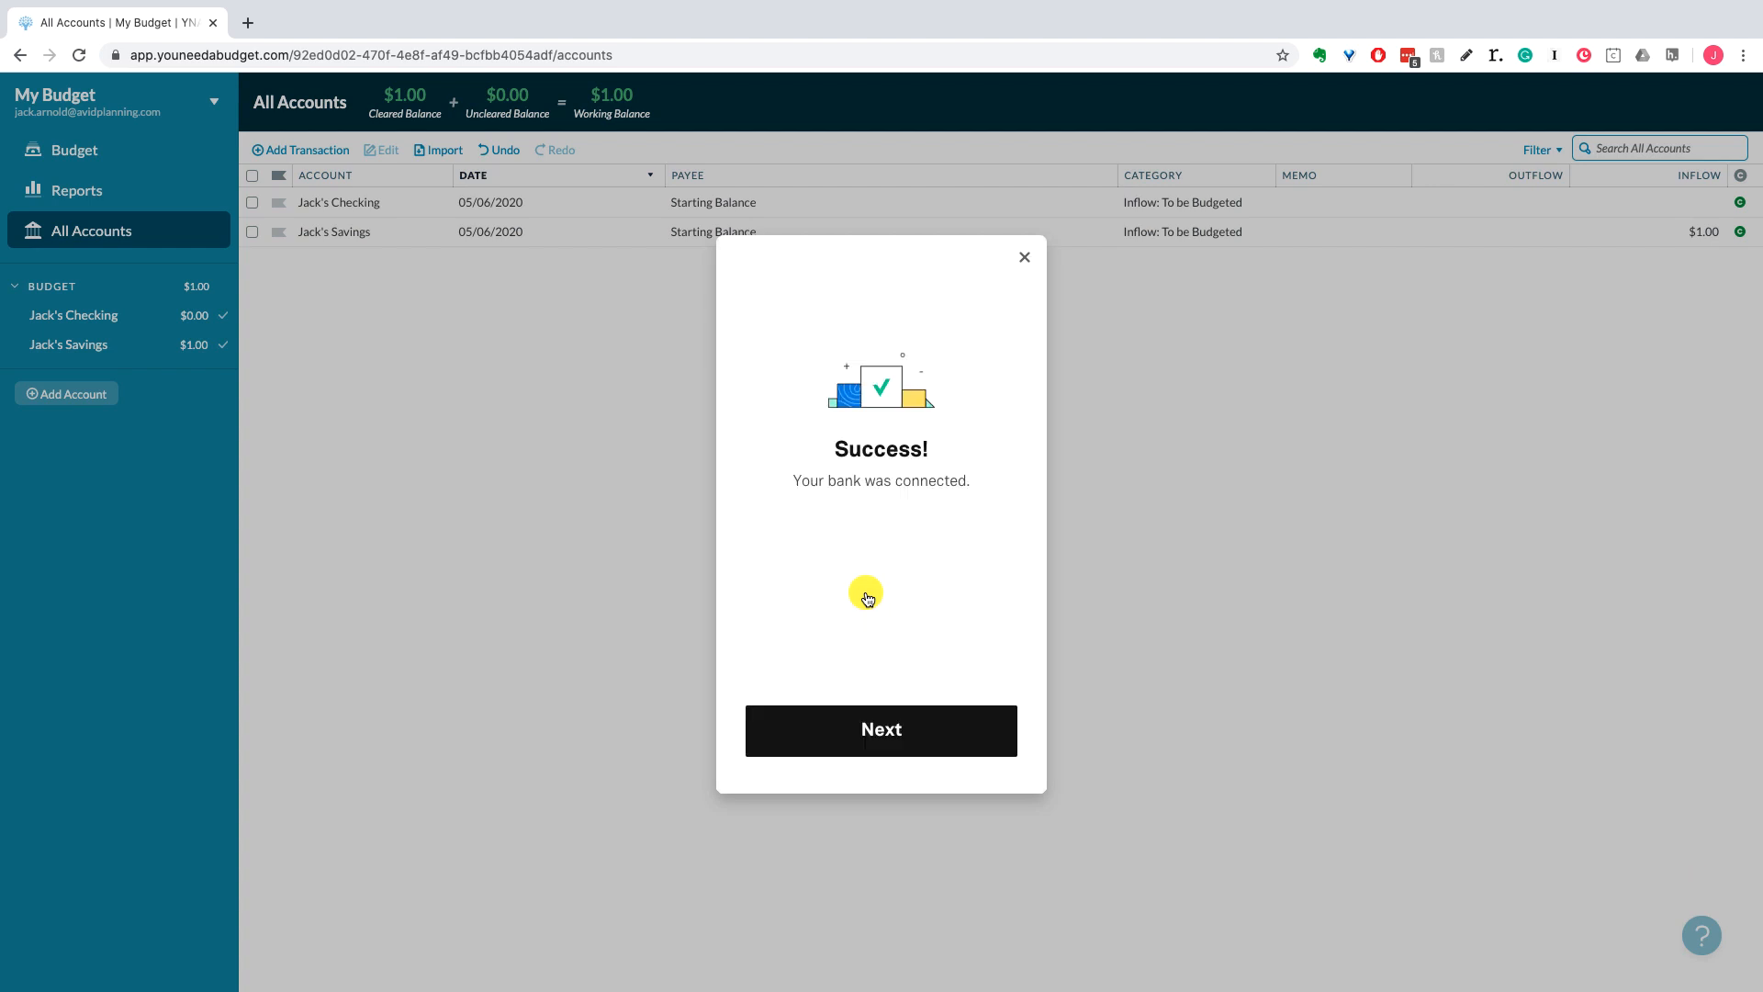
Step: Add the second Chase account as a Credit Card nicknamed 'Jack's Credit Card'
left_click(883, 739)
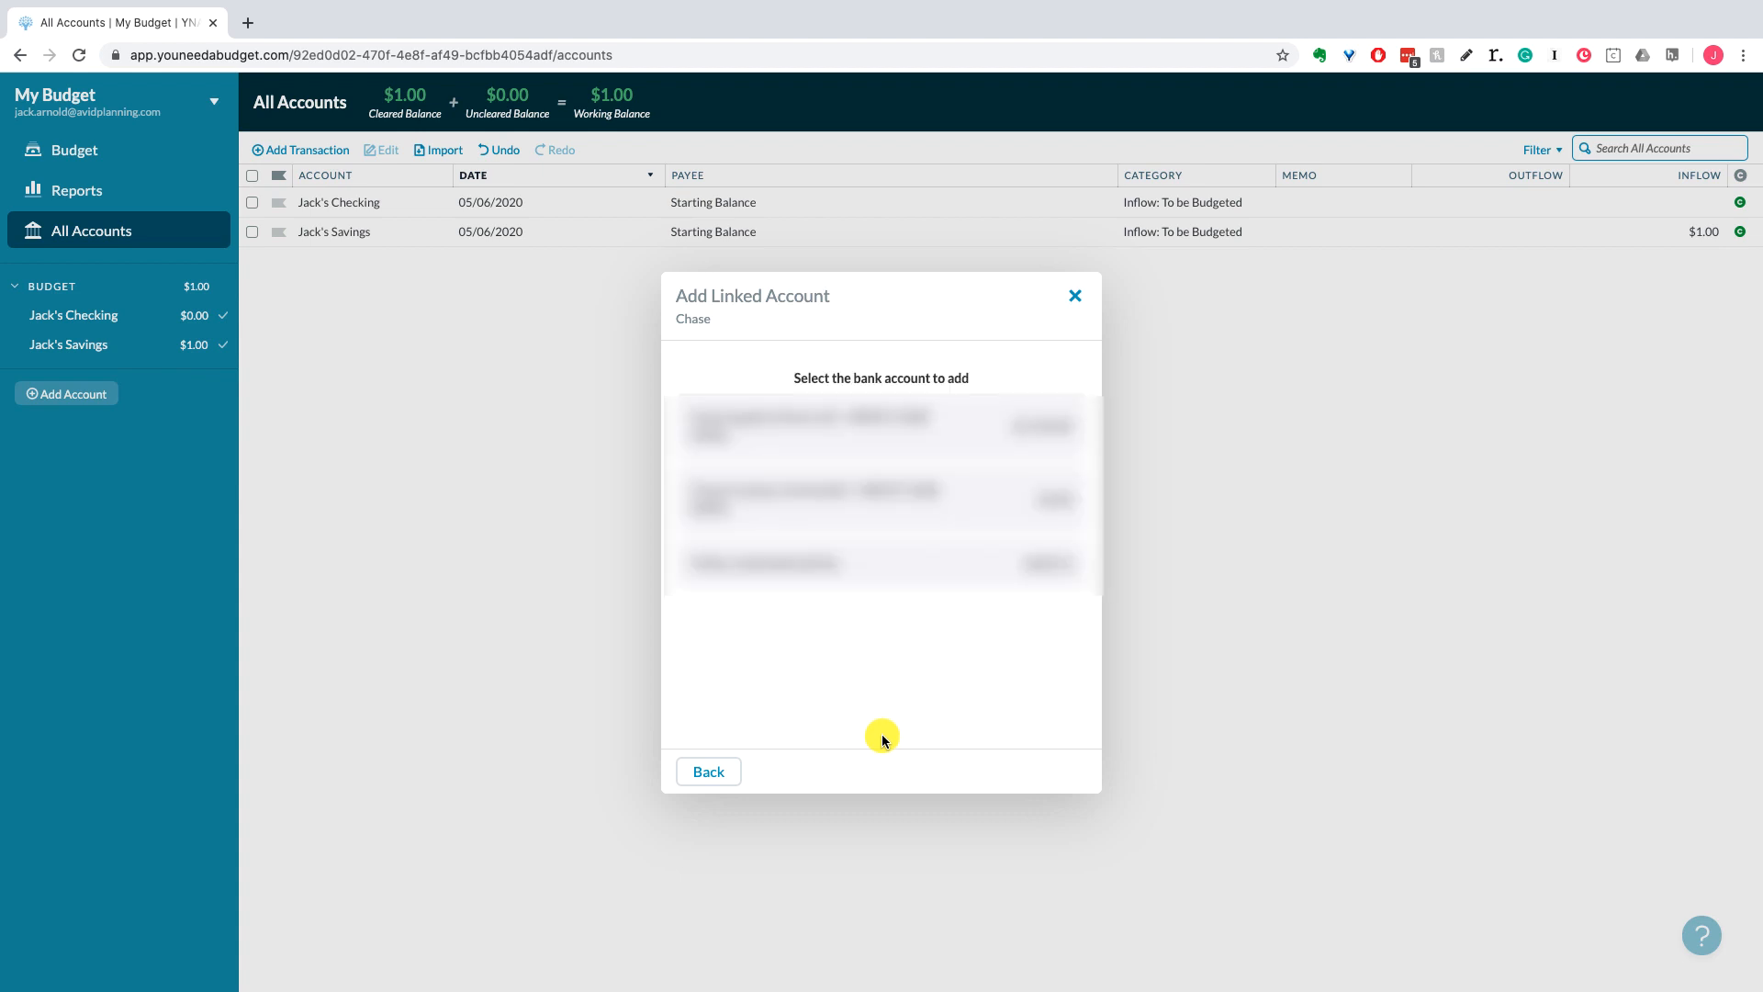
left_click(892, 496)
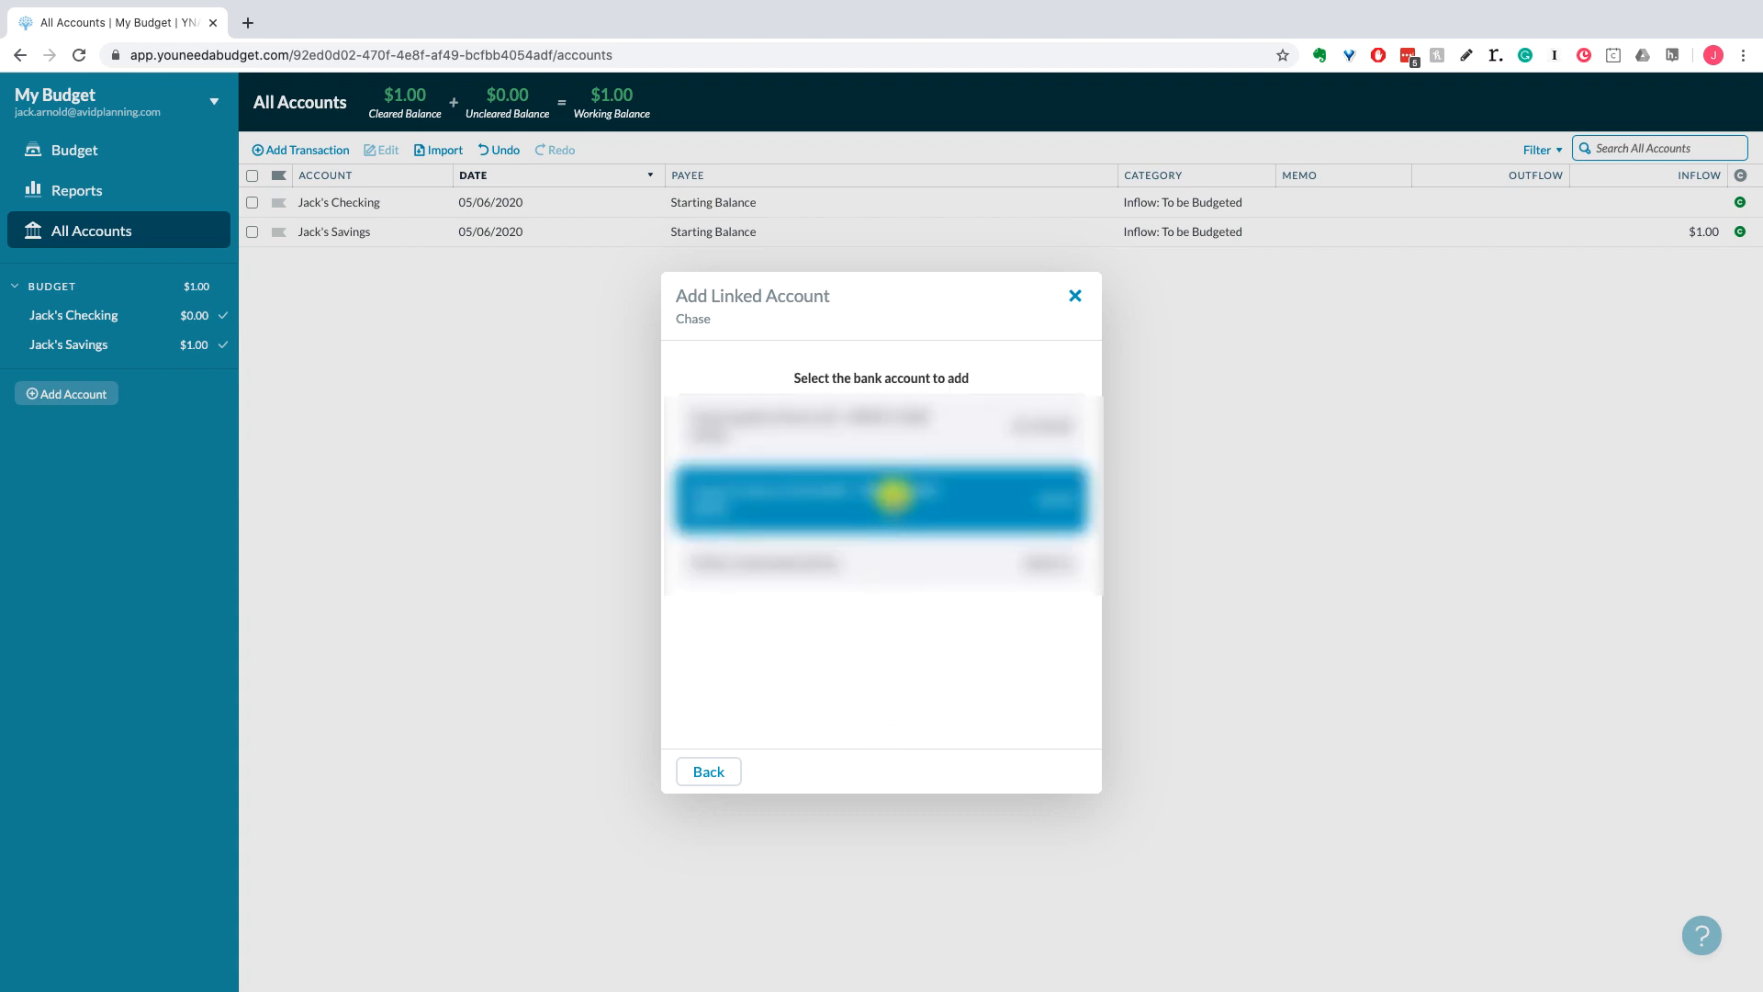
left_click(893, 496)
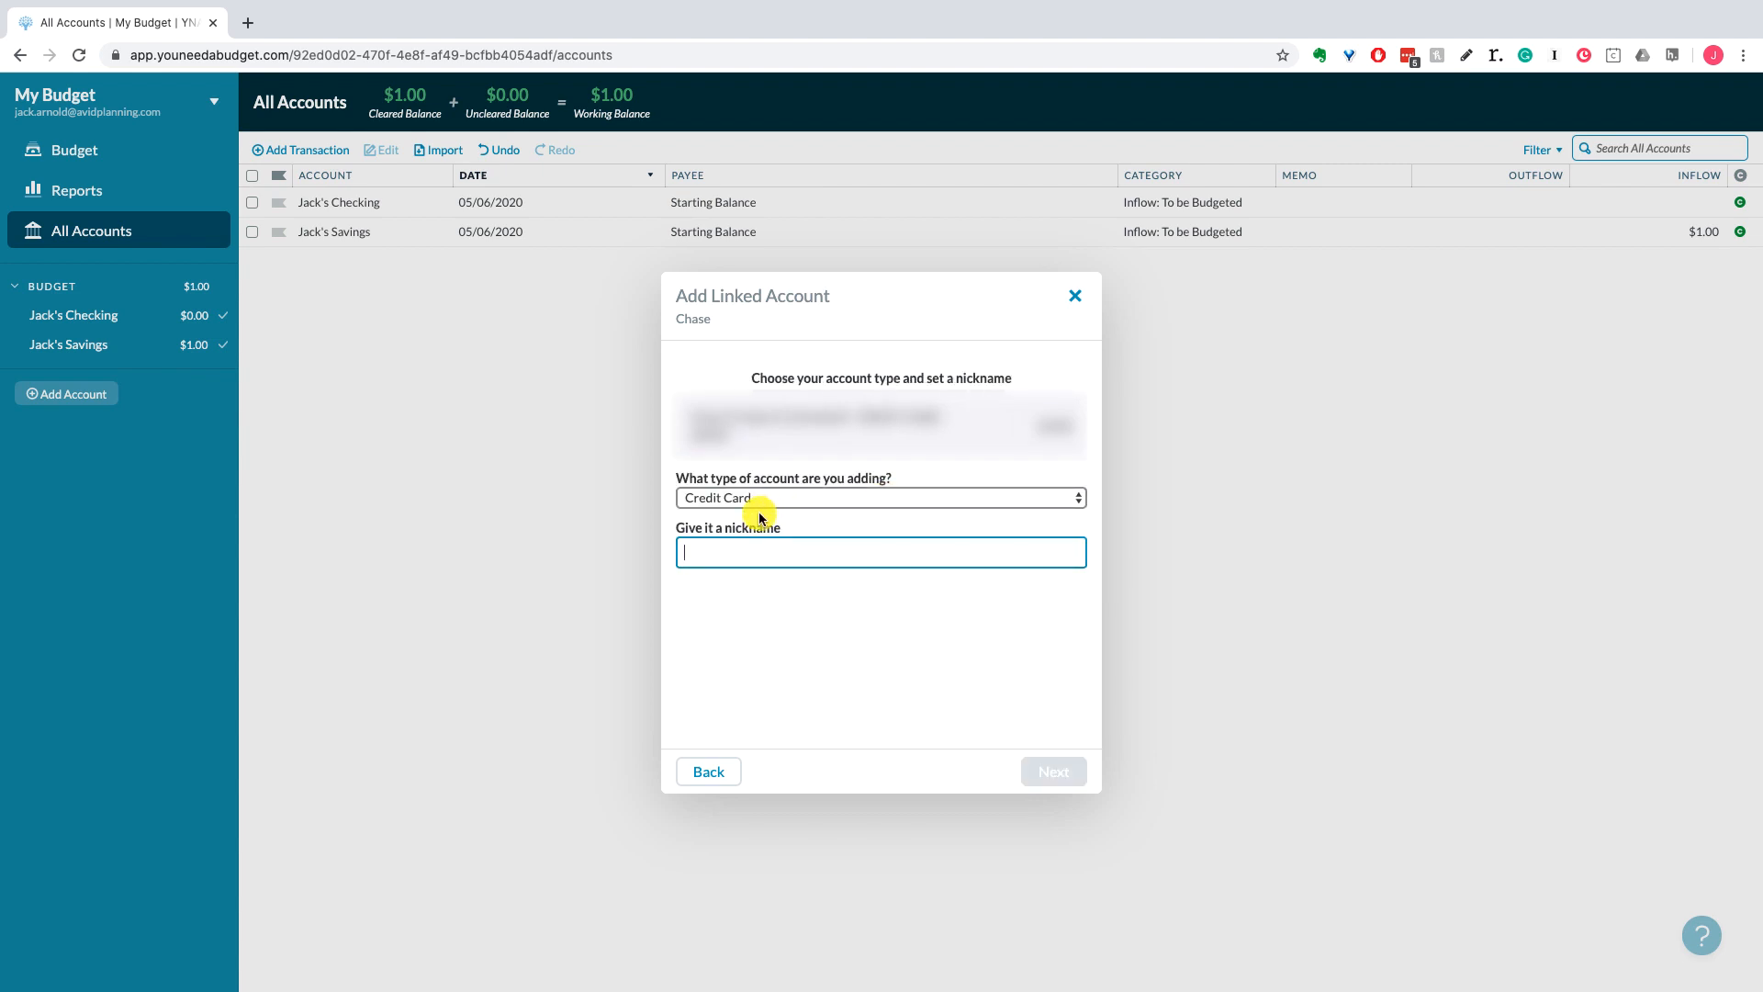
type("J")
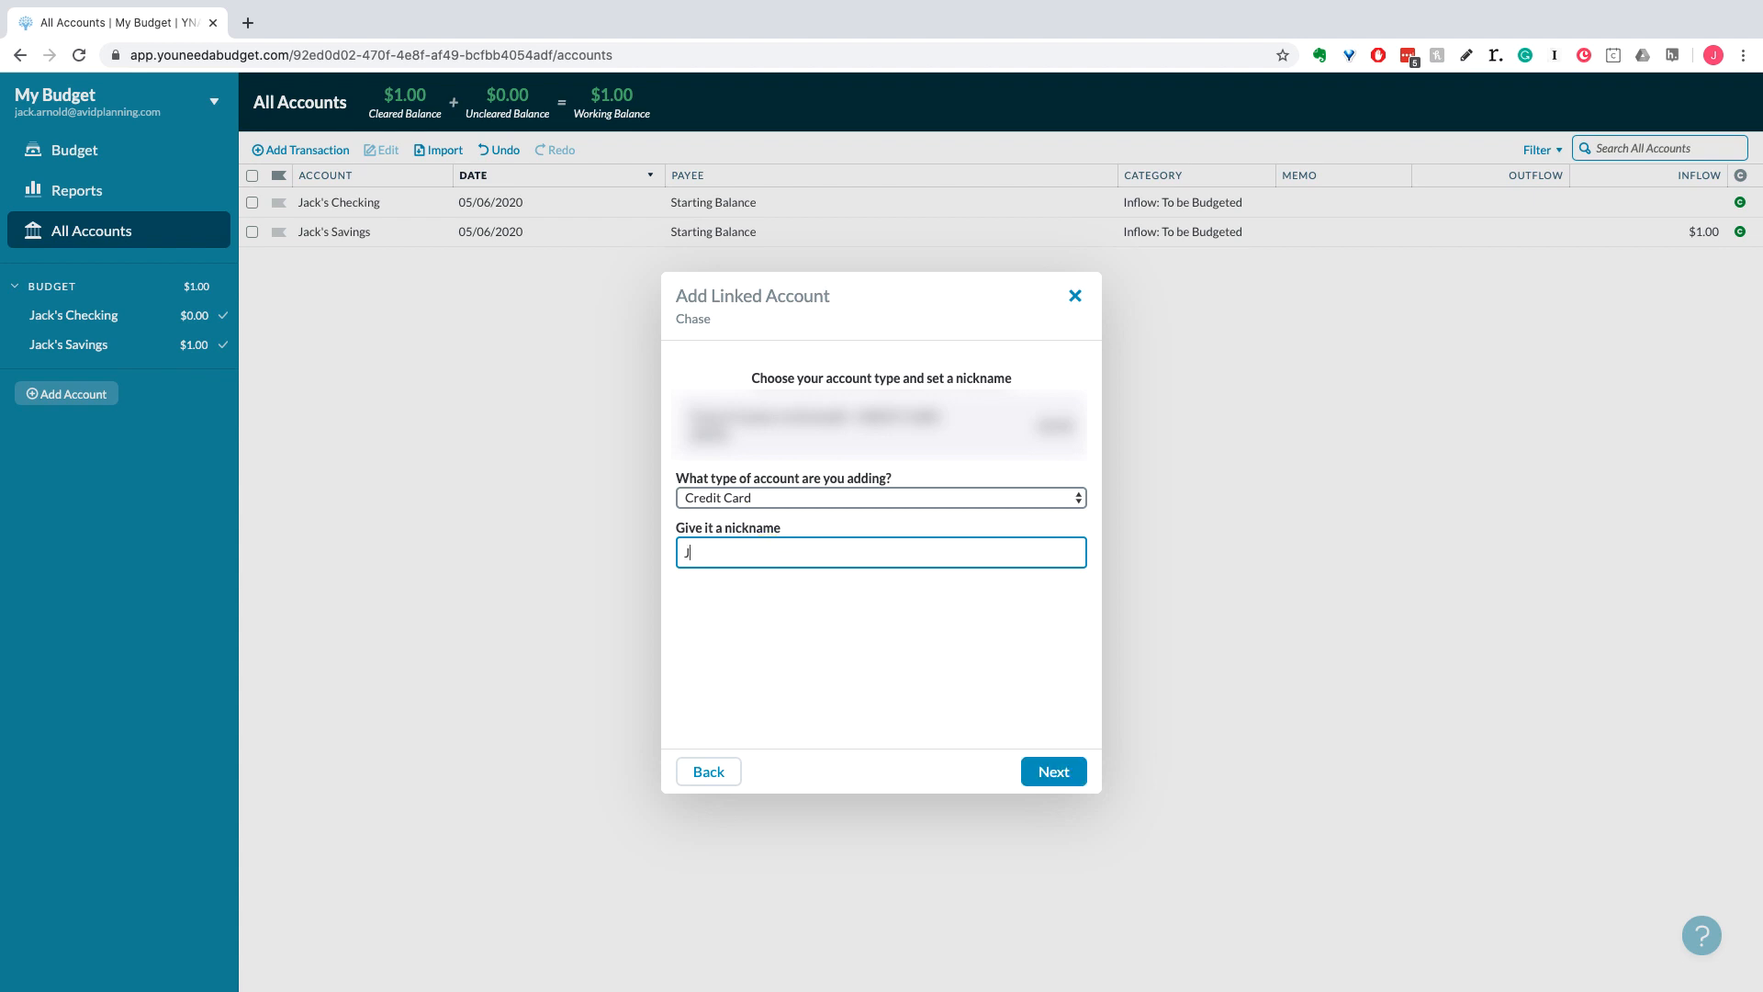
type("ack's Credit Card")
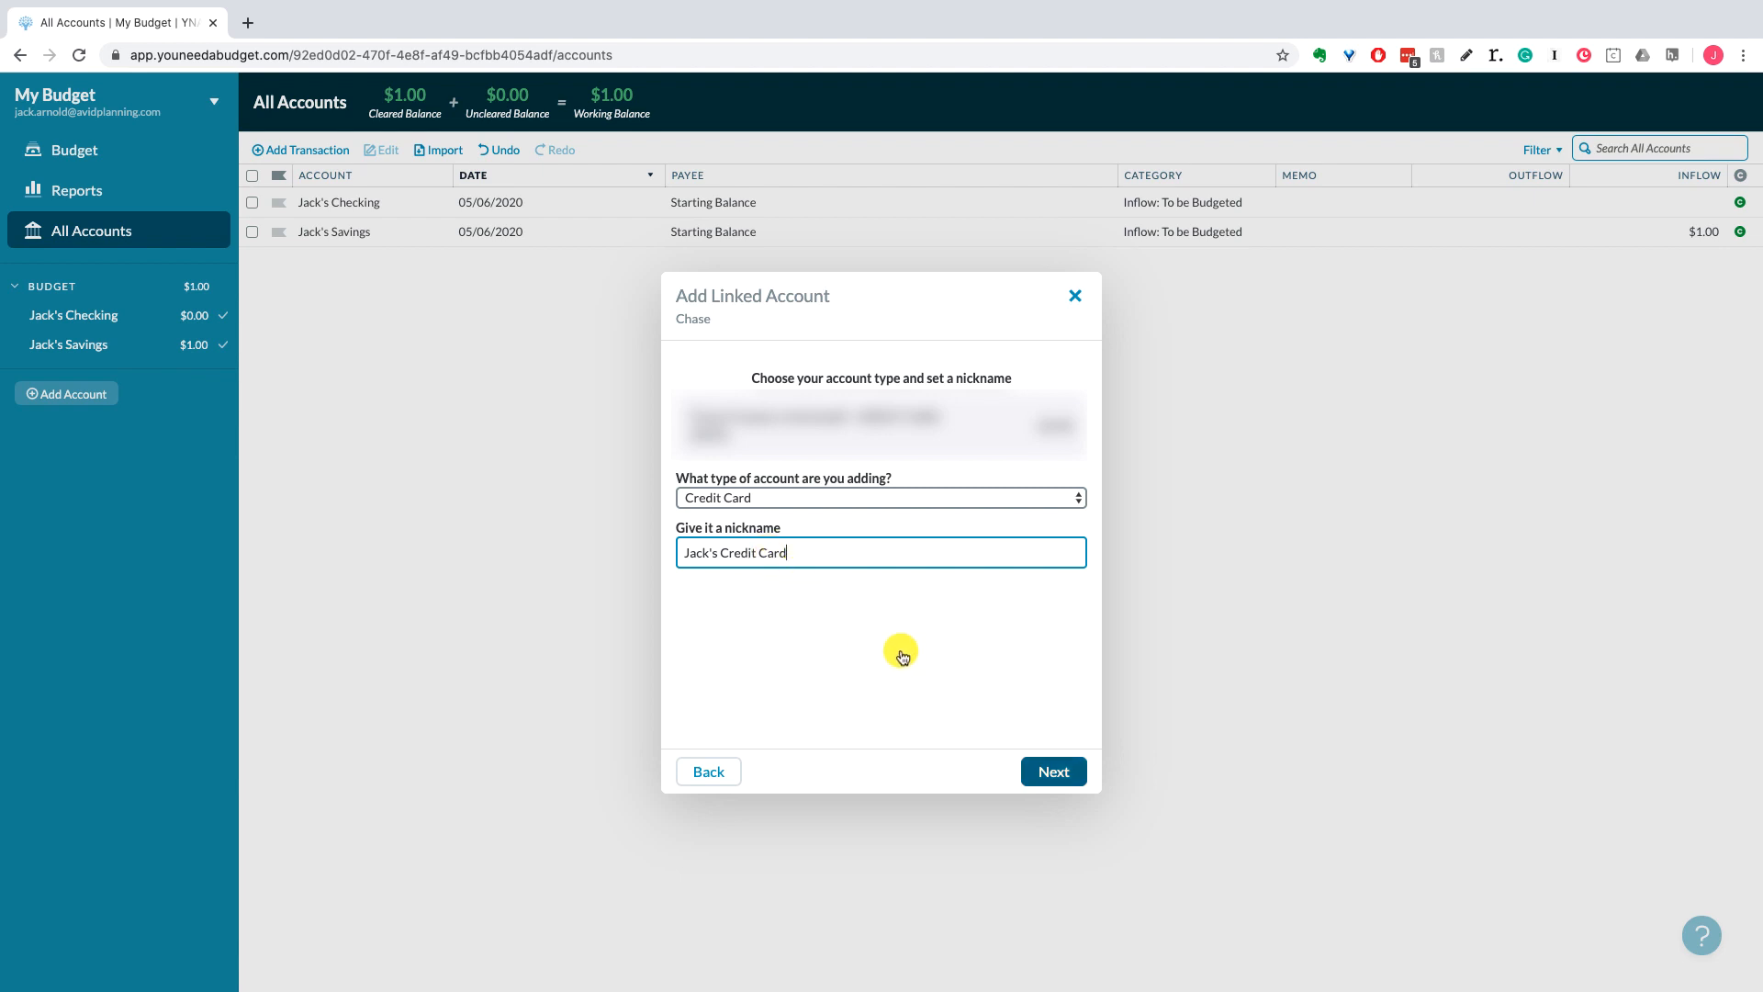
left_click(1054, 769)
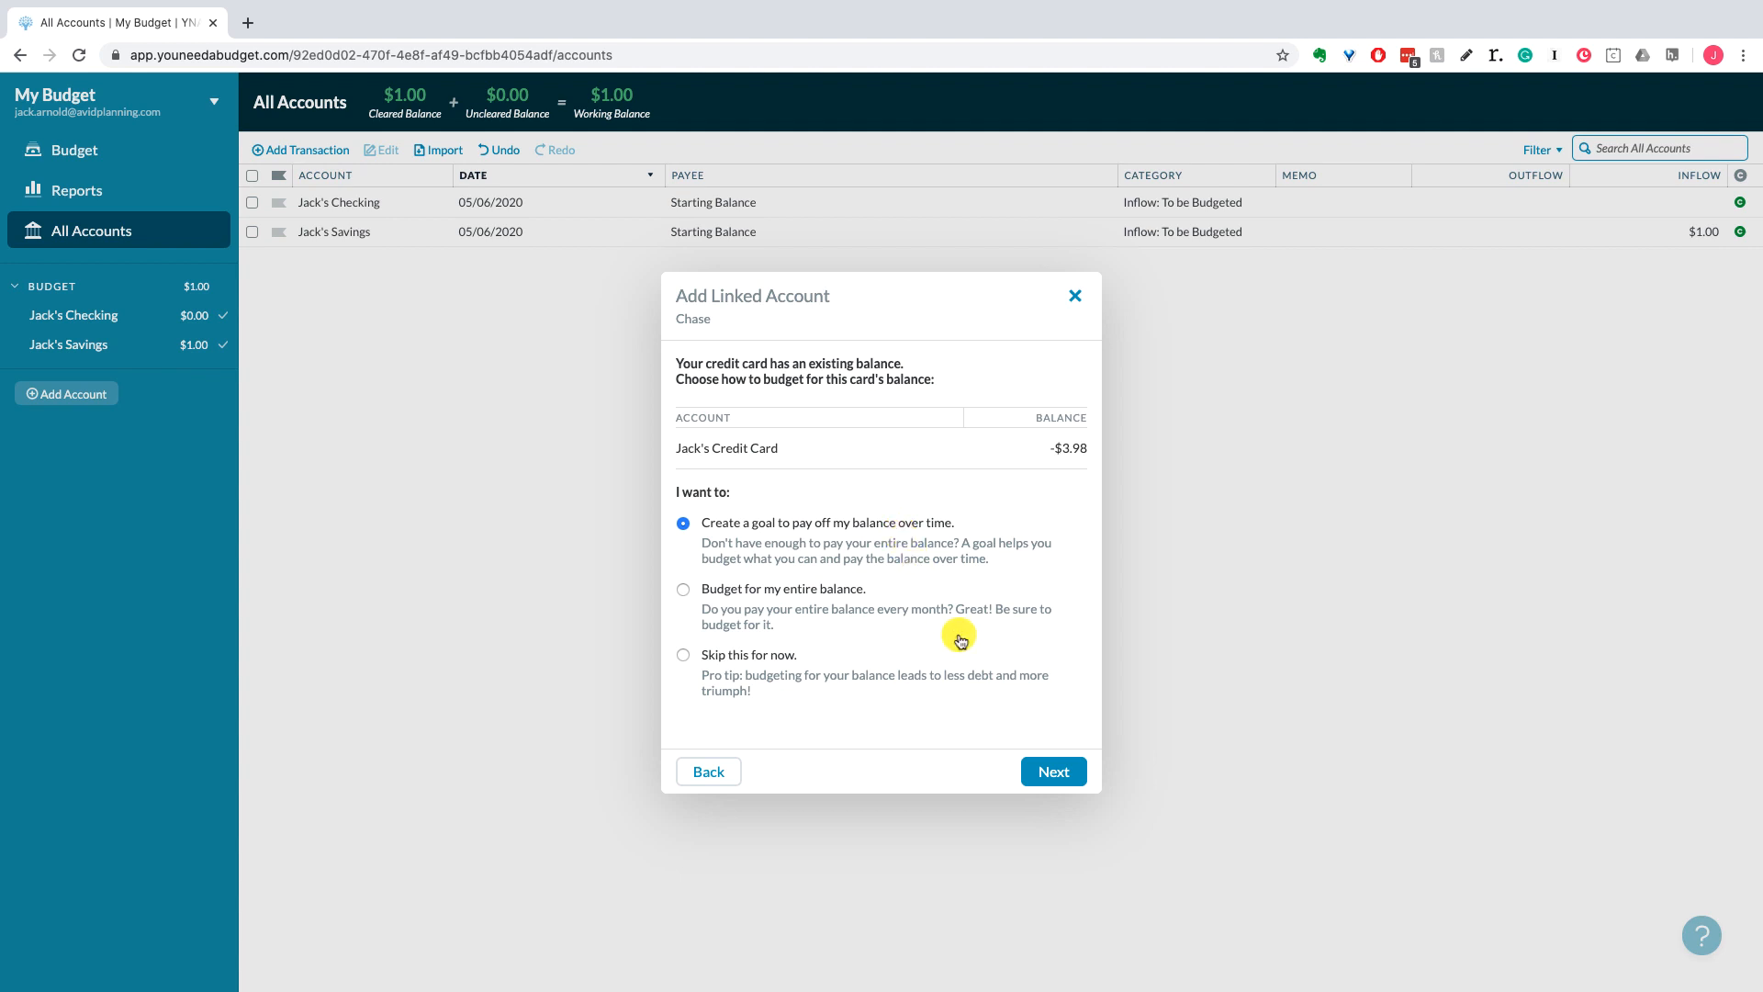
Step: Choose a goal to pay off the -$3.98 balance and continue
left_click(1036, 770)
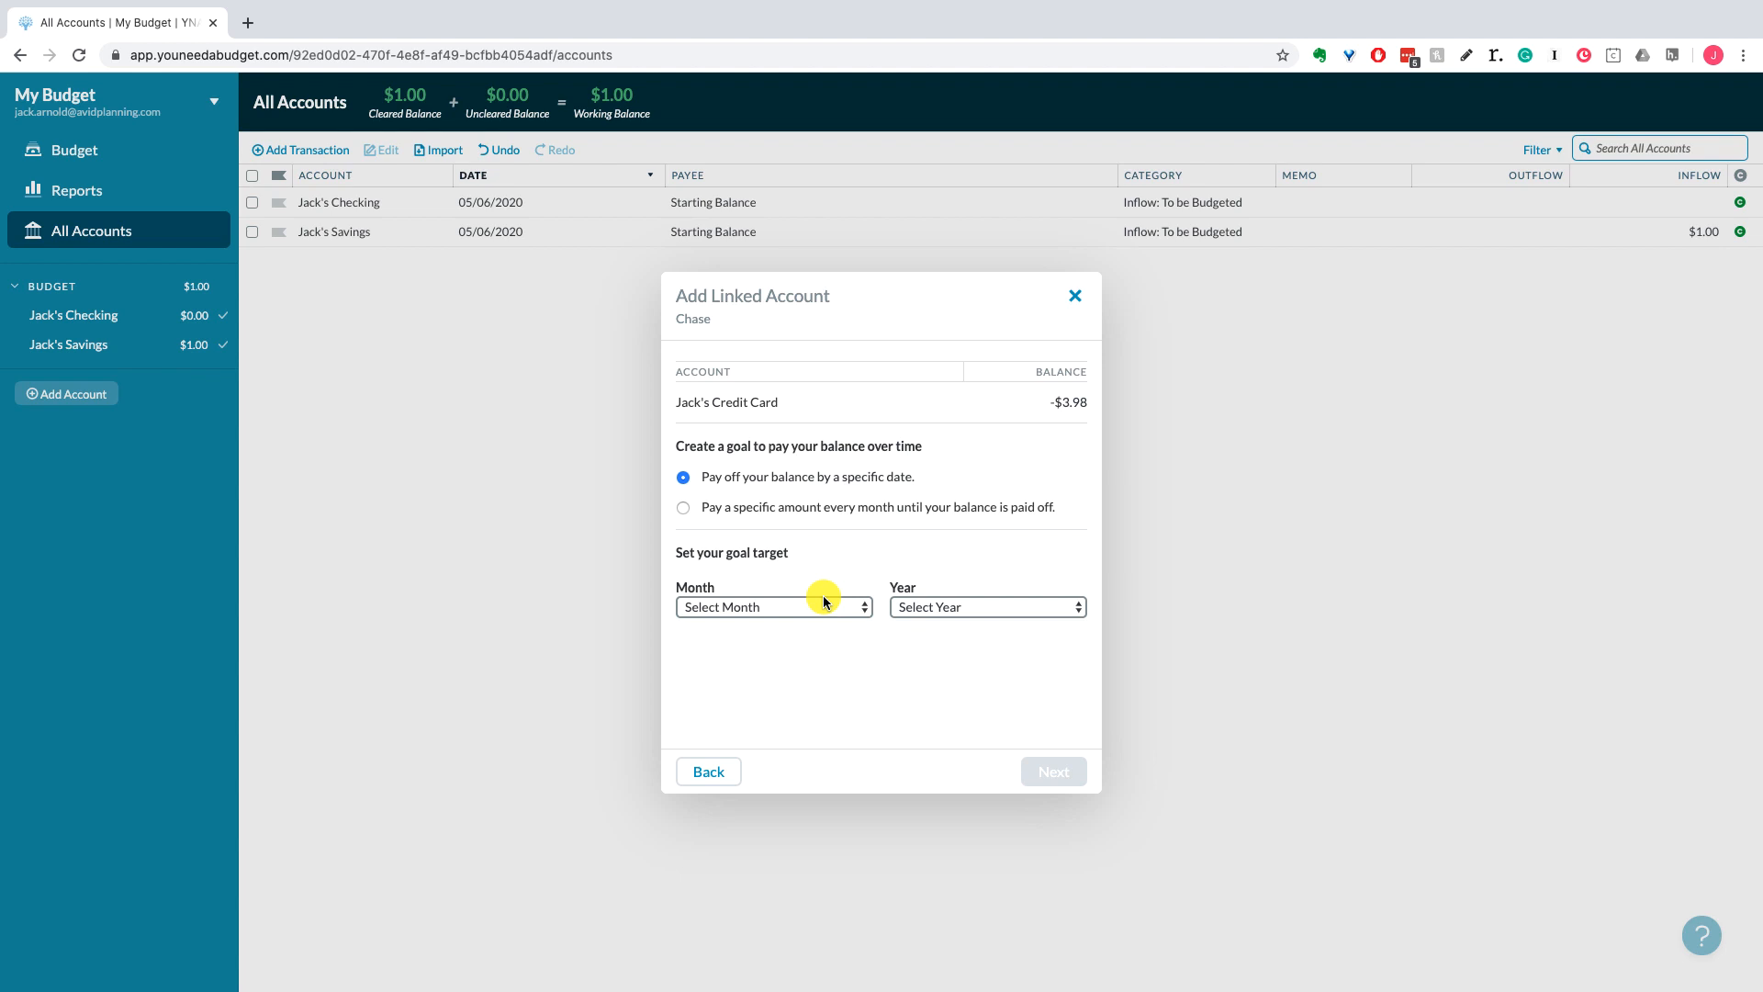
Step: Go back to the budgeting choice for the card's -$3.98 balance
left_click(716, 772)
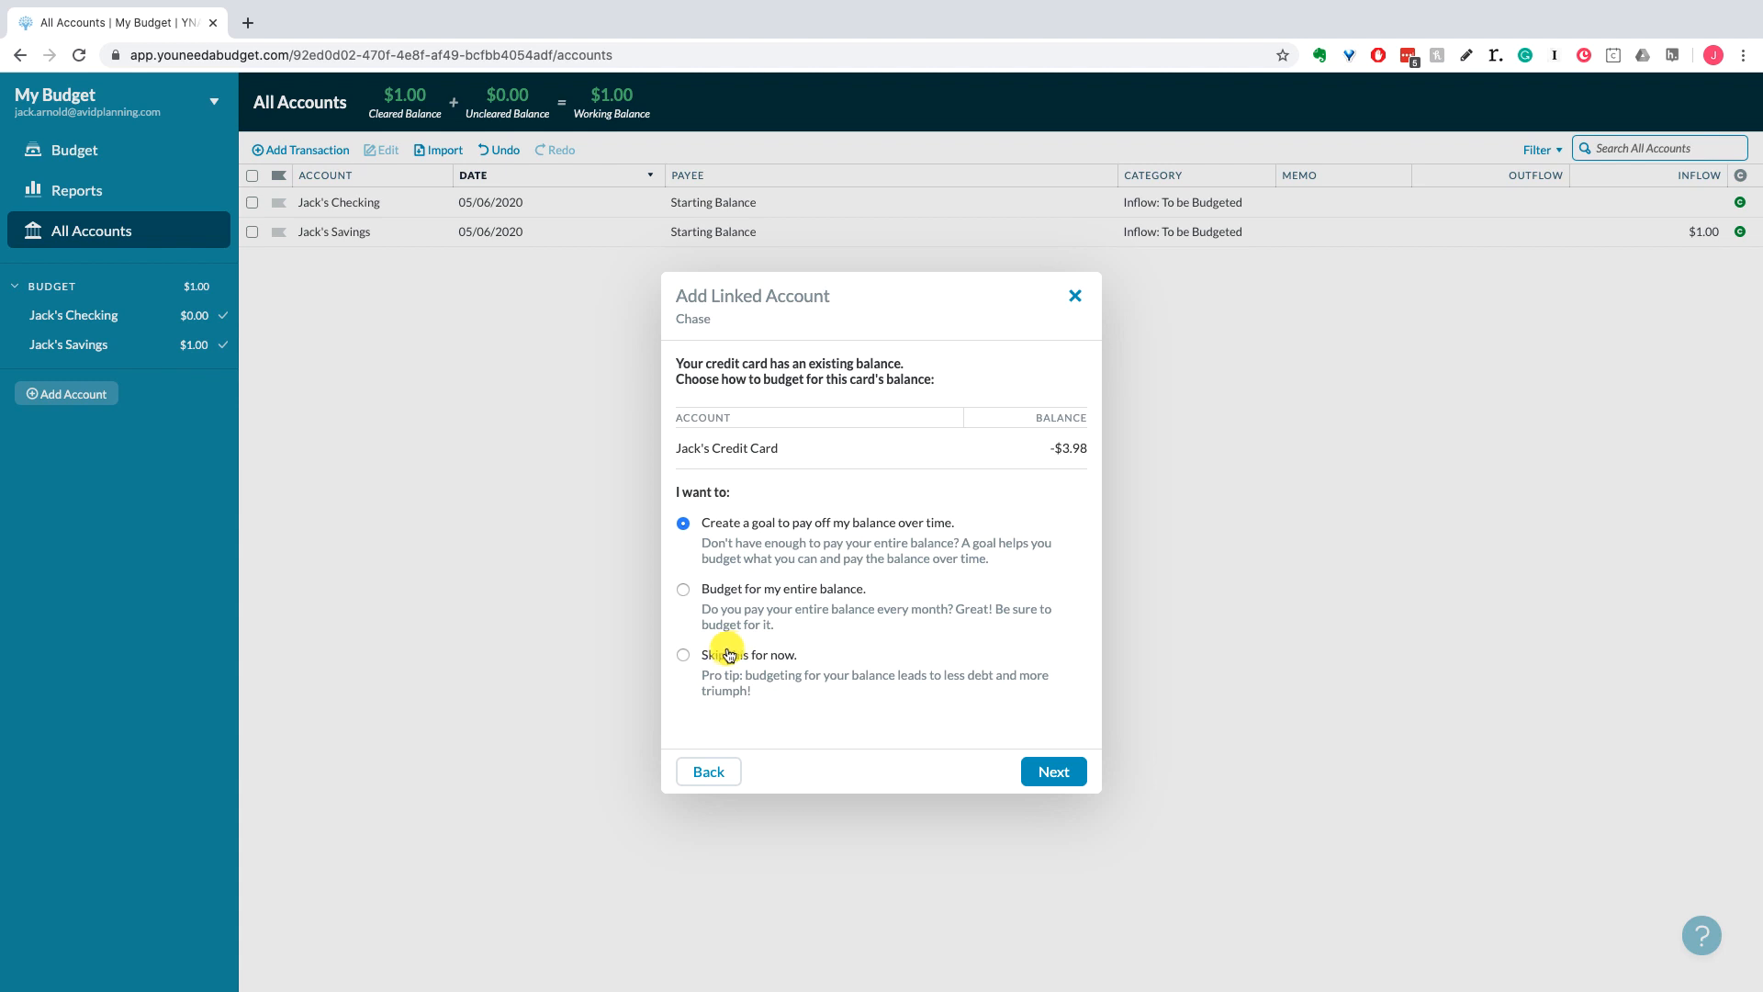
Step: Skip budgeting the -$3.98 balance, finish linking and dismiss the success message
left_click(682, 656)
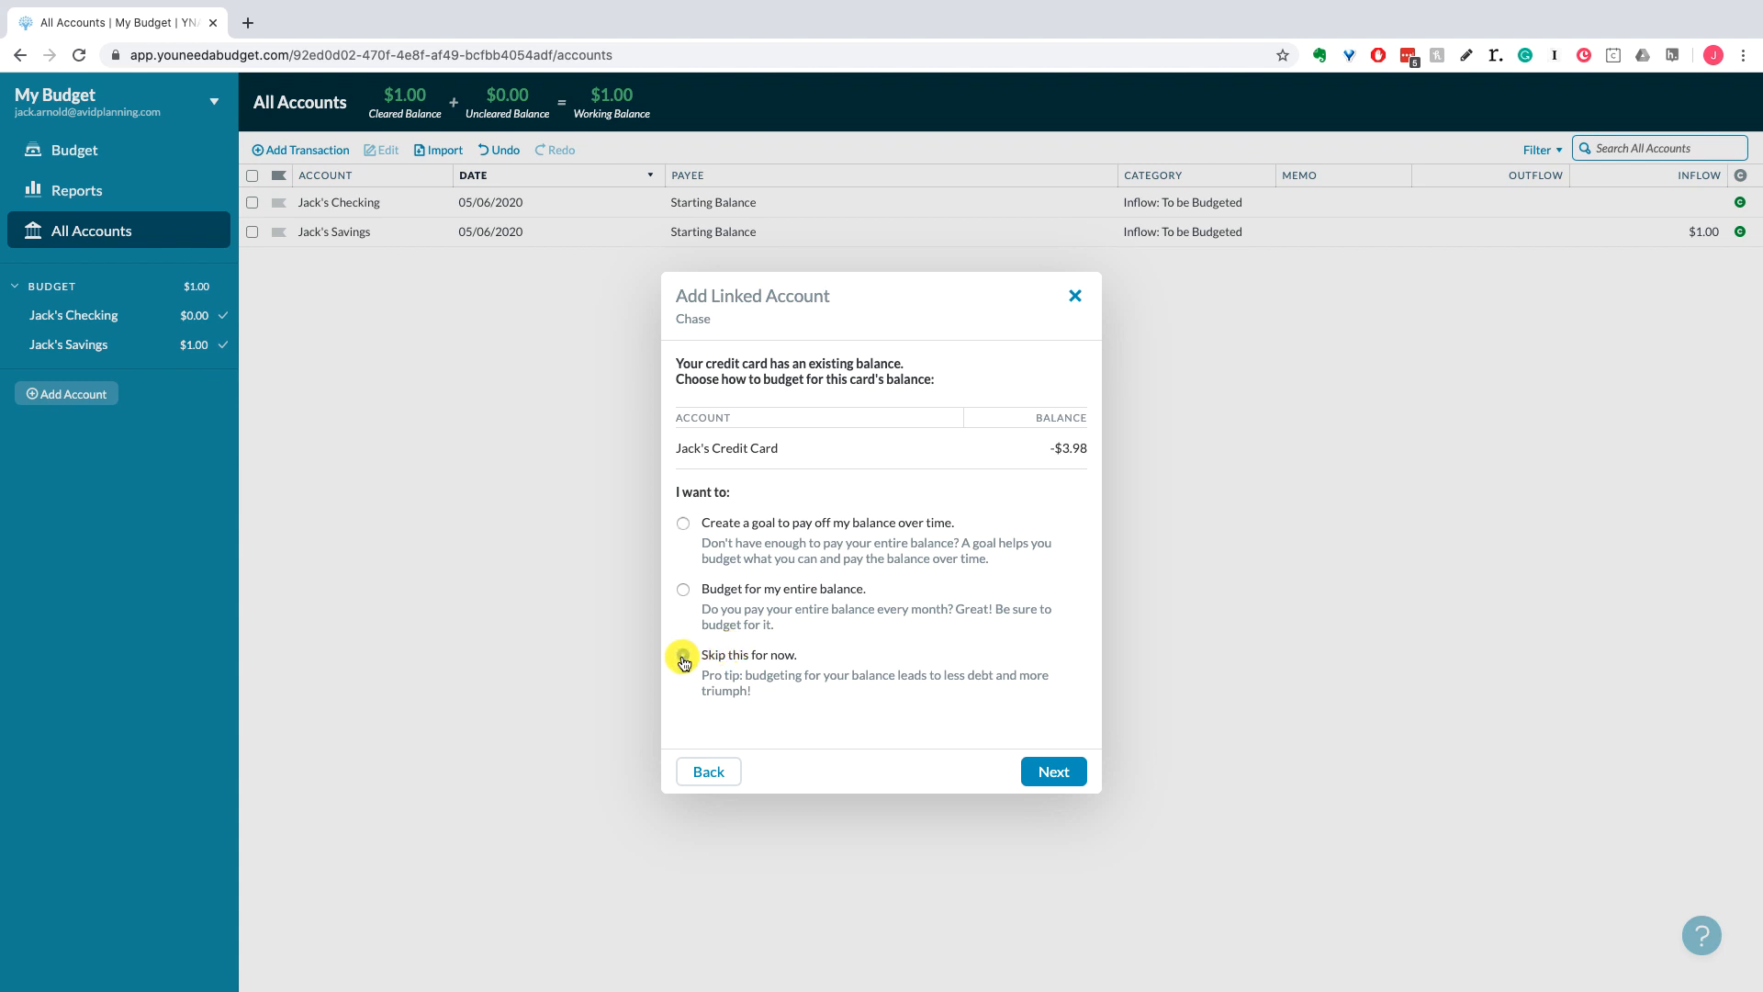
left_click(1055, 769)
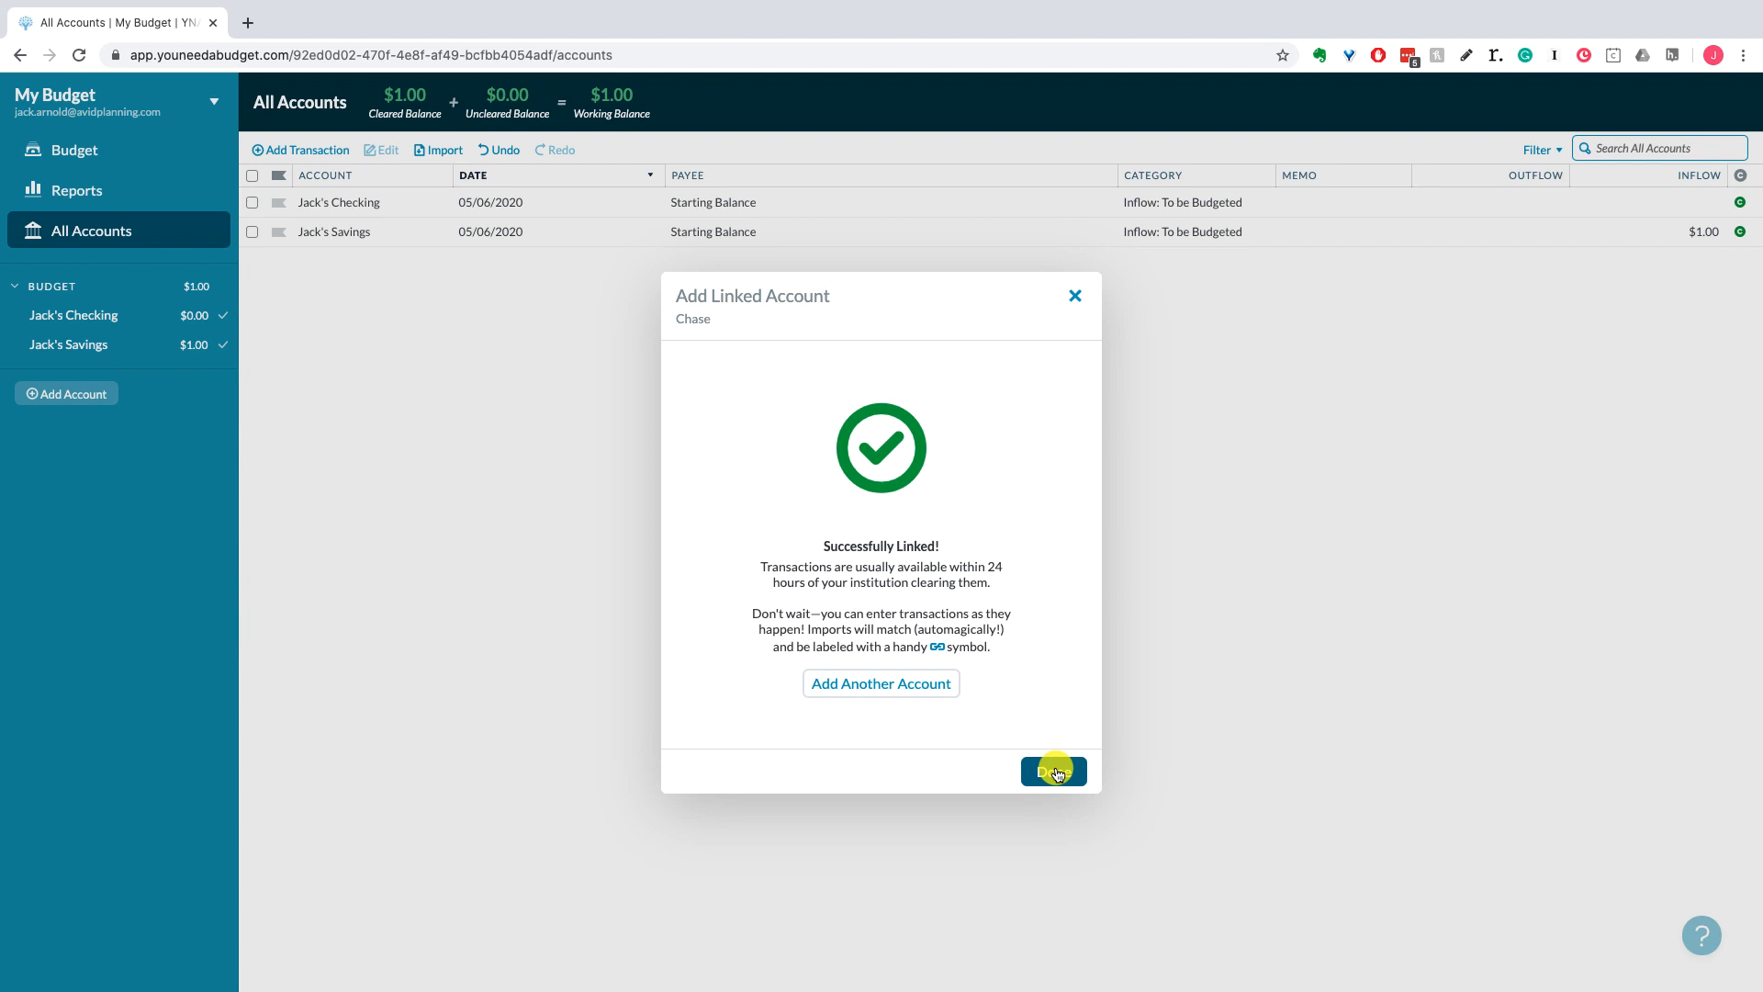
left_click(1055, 771)
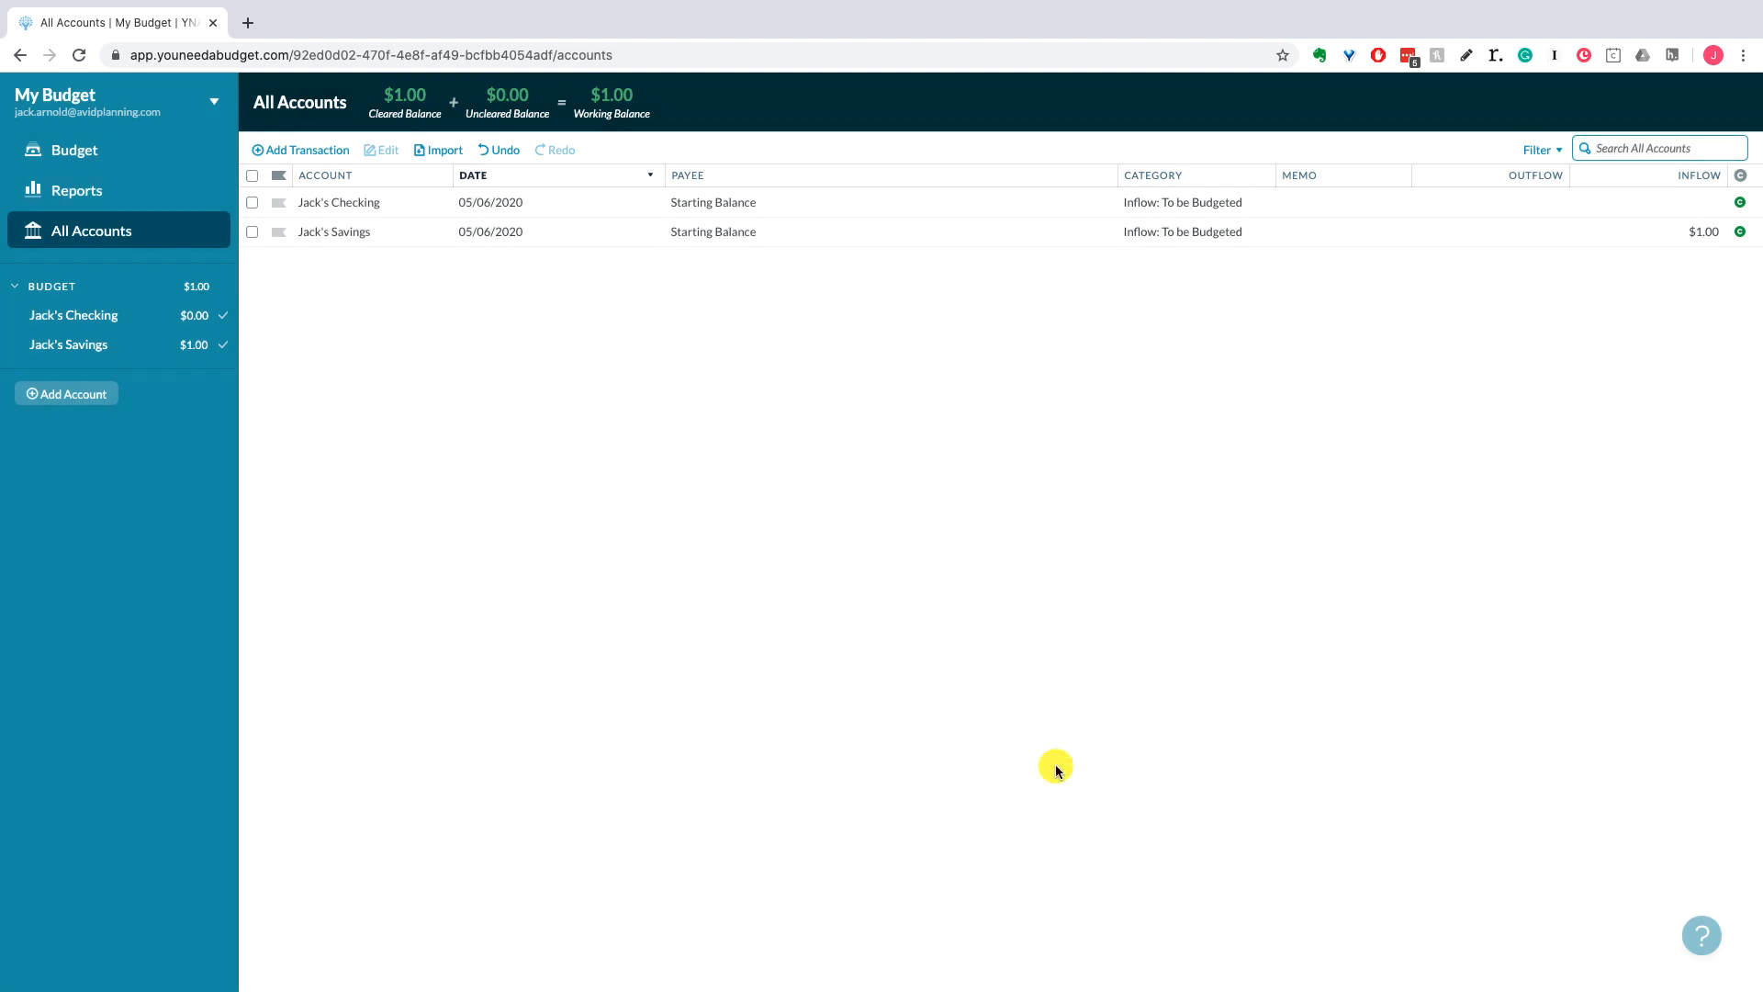